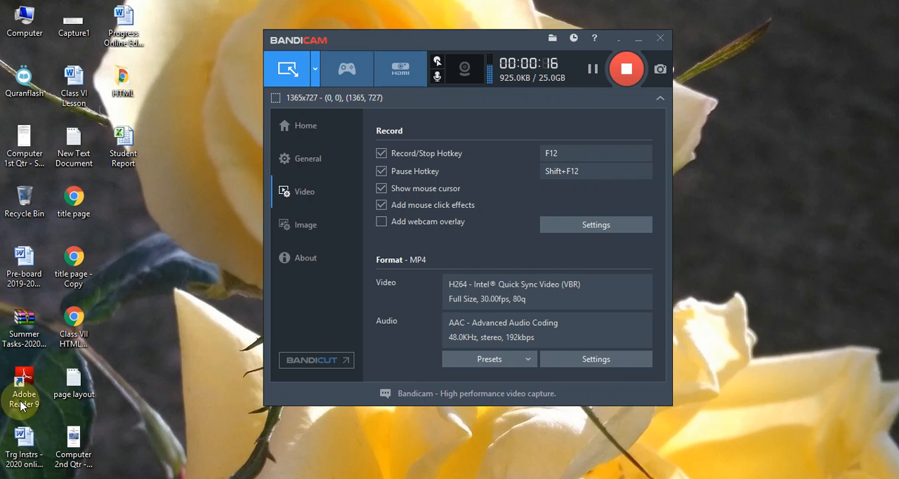
Launch Microsoft Word 2010 from the Start screen with a new blank document
{"action": "left_click", "coordinate": [73, 383]}
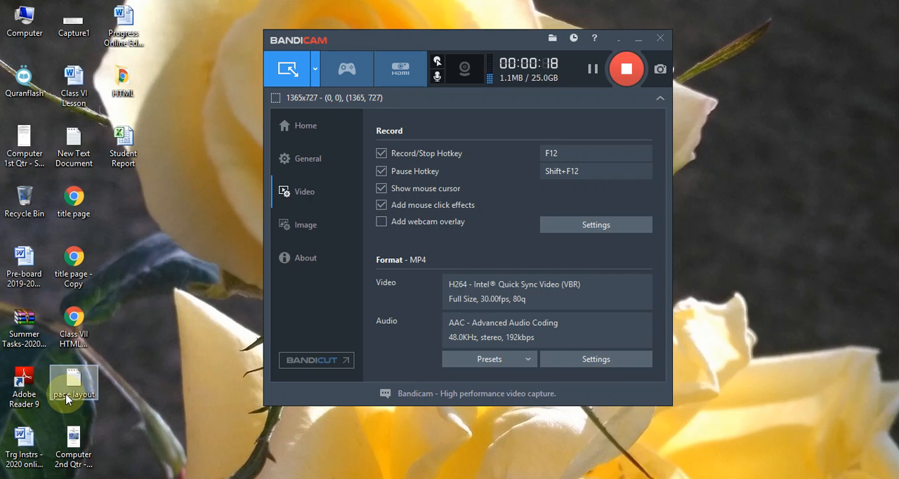
{"action": "left_click", "coordinate": [220, 355]}
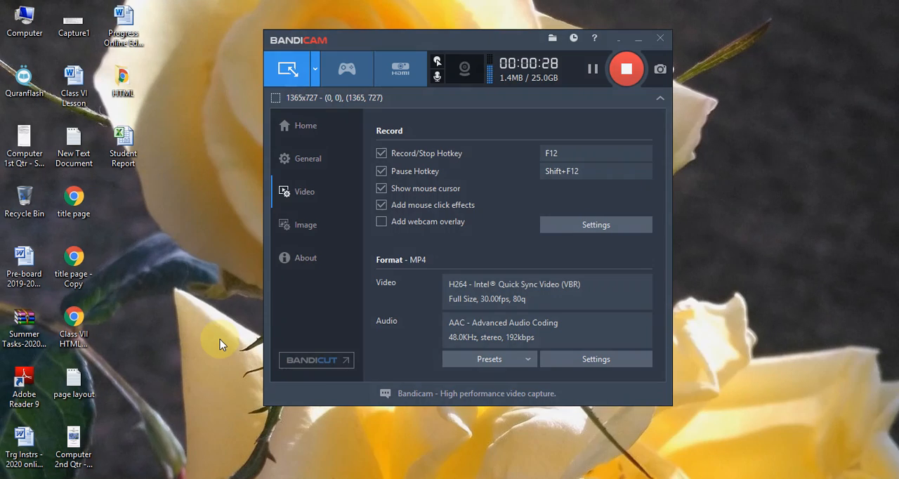
{"action": "key", "text": "super"}
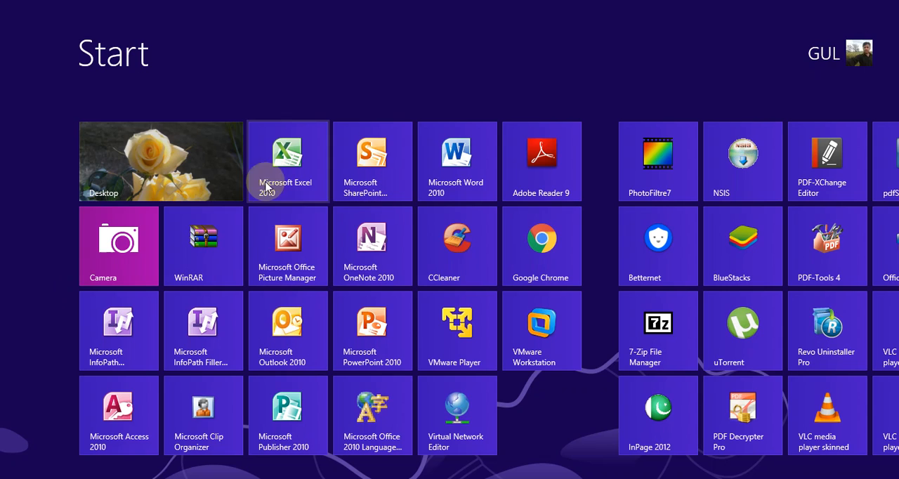
{"action": "left_click", "coordinate": [188, 180]}
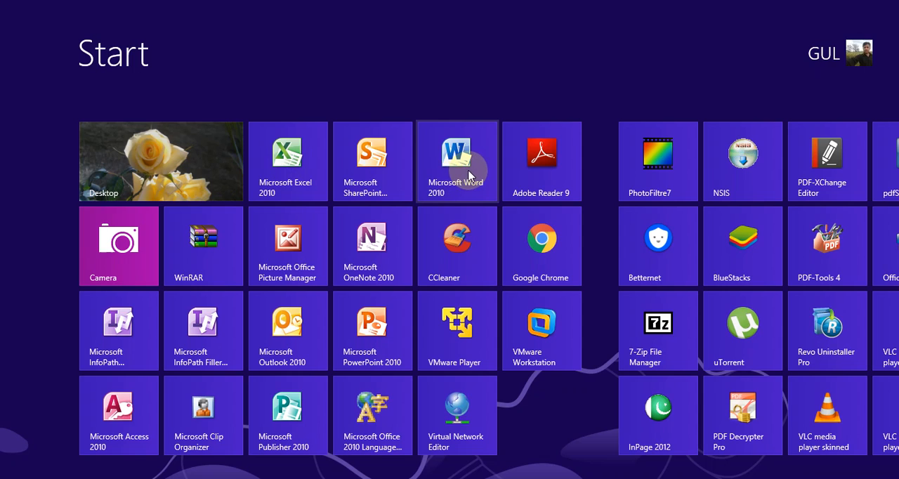
{"action": "left_click", "coordinate": [432, 163]}
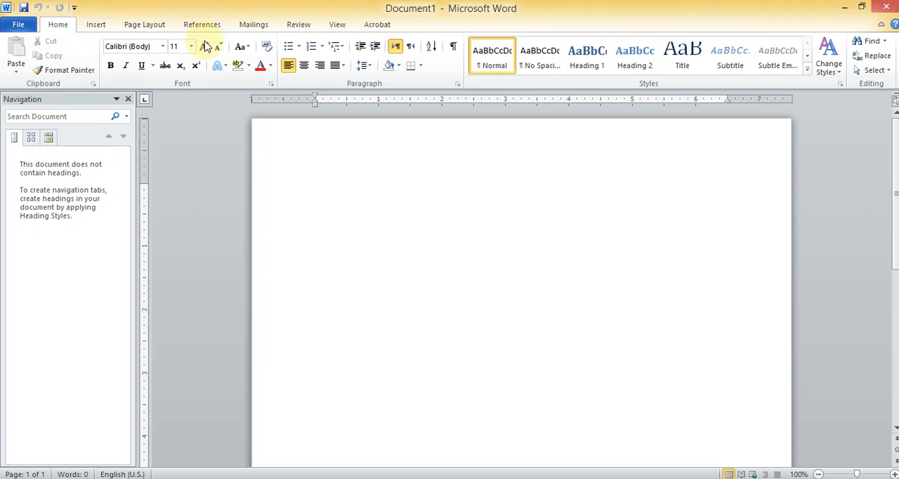
Look over the Insert commands and the recent documents list, ending on the blank document
{"action": "left_click", "coordinate": [92, 30]}
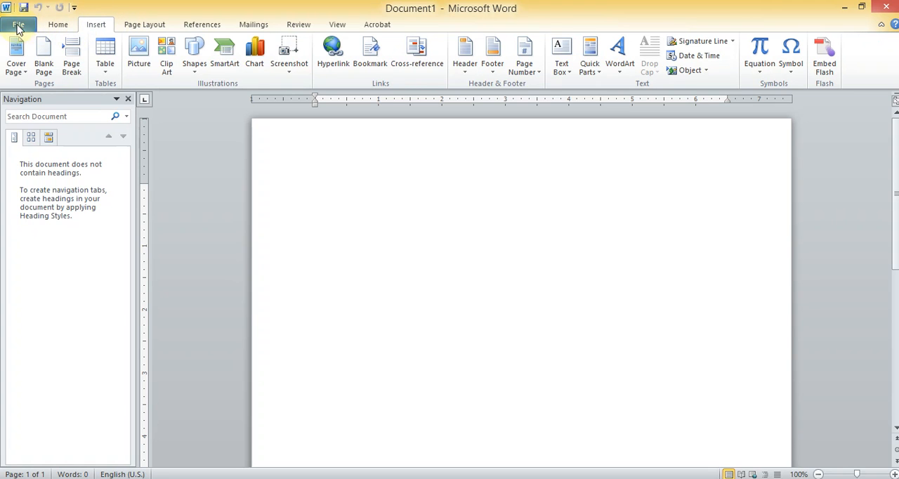
{"action": "left_click", "coordinate": [18, 25]}
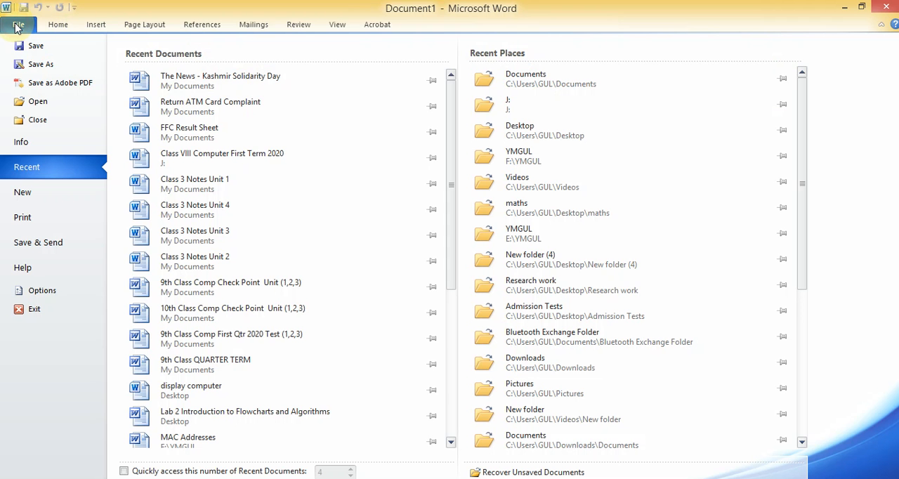
{"action": "left_click", "coordinate": [52, 25]}
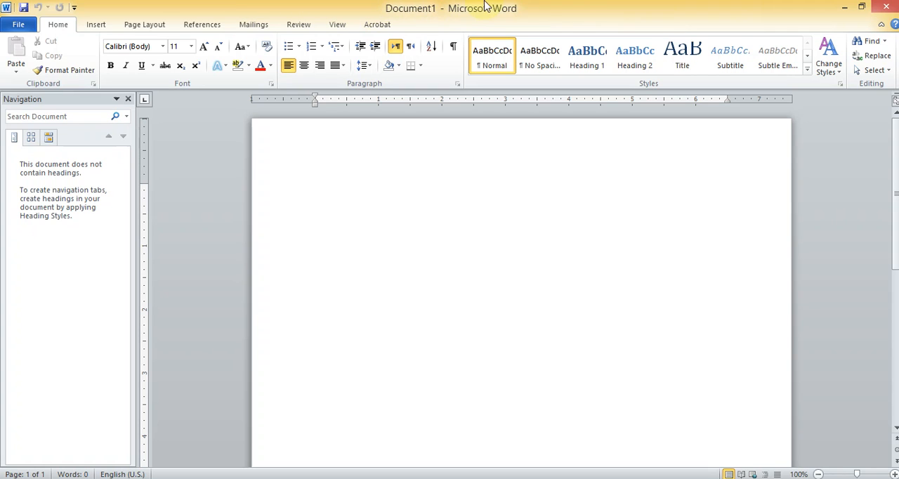
Restore the document window to its smaller size and maximize it again
{"action": "left_click", "coordinate": [863, 7]}
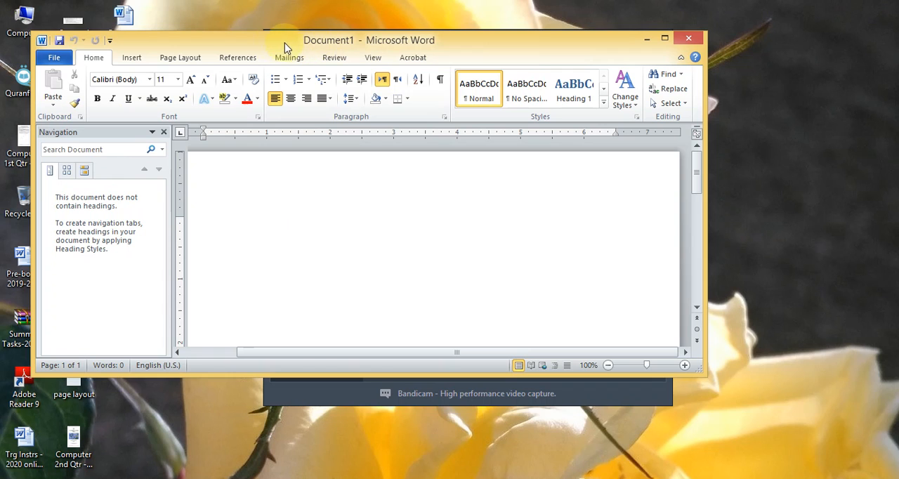
{"action": "left_click", "coordinate": [664, 38]}
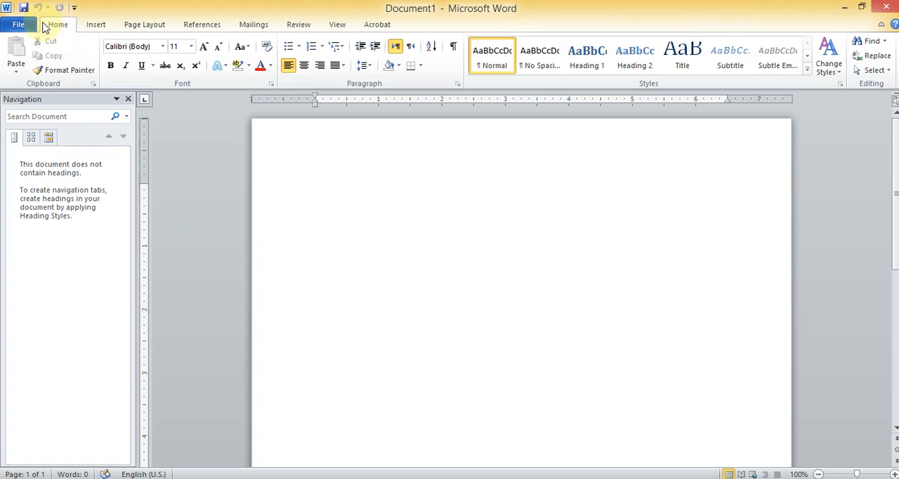
{"action": "left_click", "coordinate": [95, 25]}
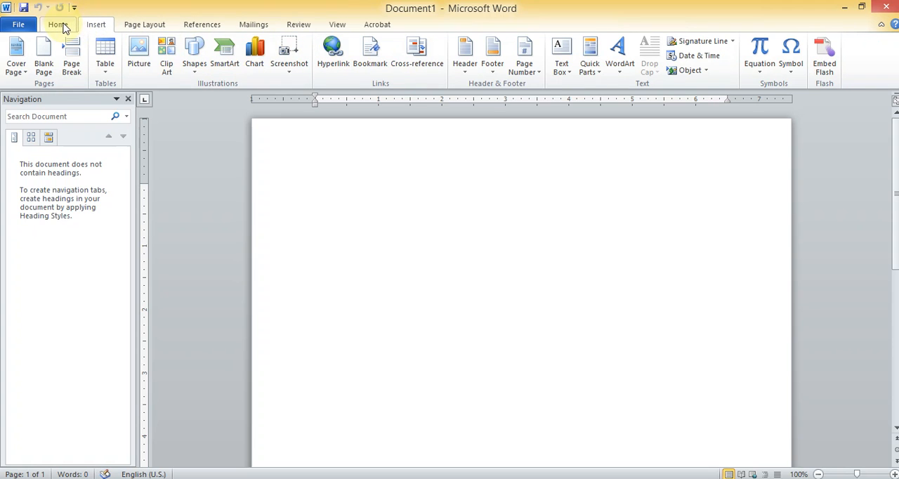
{"action": "left_click", "coordinate": [59, 26]}
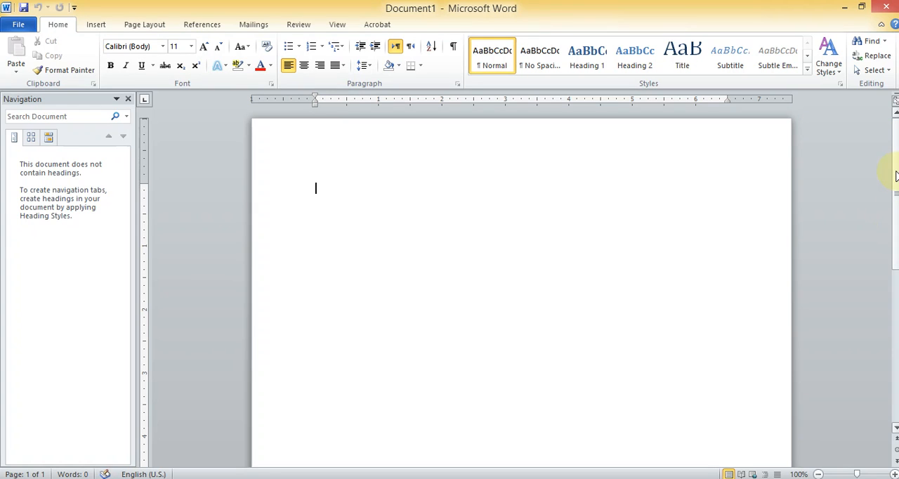
Enlarge the blank page to 140% zoom
{"action": "left_click_drag", "start_coordinate": [896, 173], "coordinate": [896, 195]}
{"action": "left_click_drag", "start_coordinate": [896, 214], "coordinate": [896, 157]}
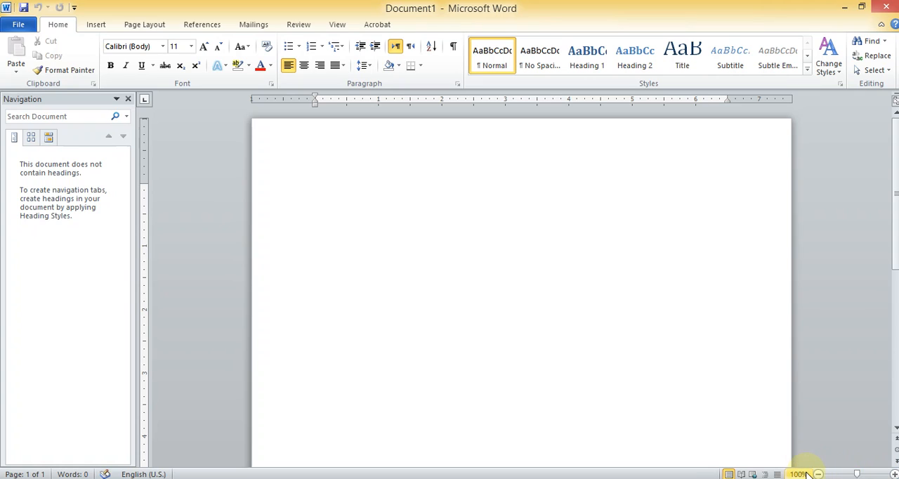
{"action": "left_click", "coordinate": [893, 474]}
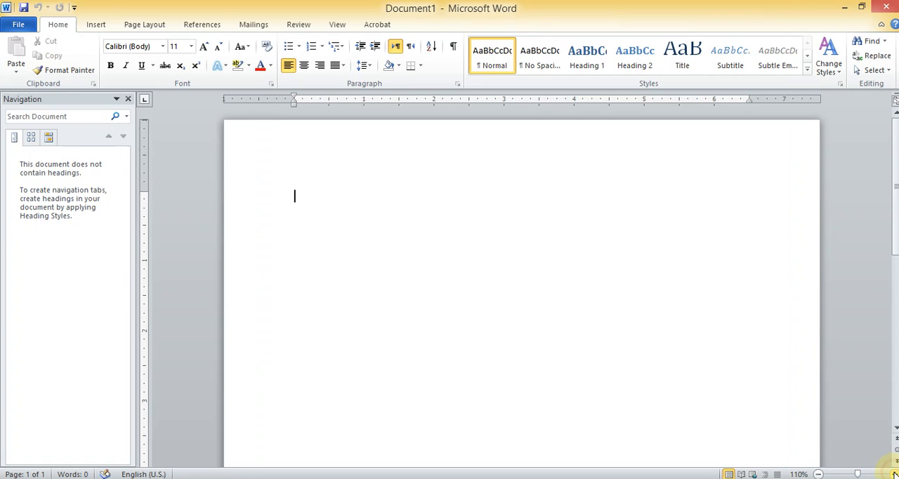
{"action": "left_click", "coordinate": [893, 474]}
{"action": "left_click", "coordinate": [893, 474]}
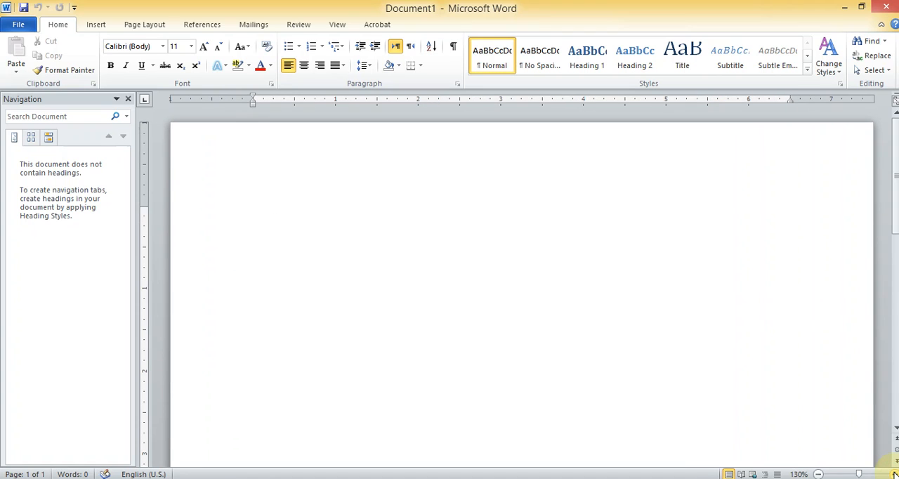
{"action": "left_click", "coordinate": [893, 474]}
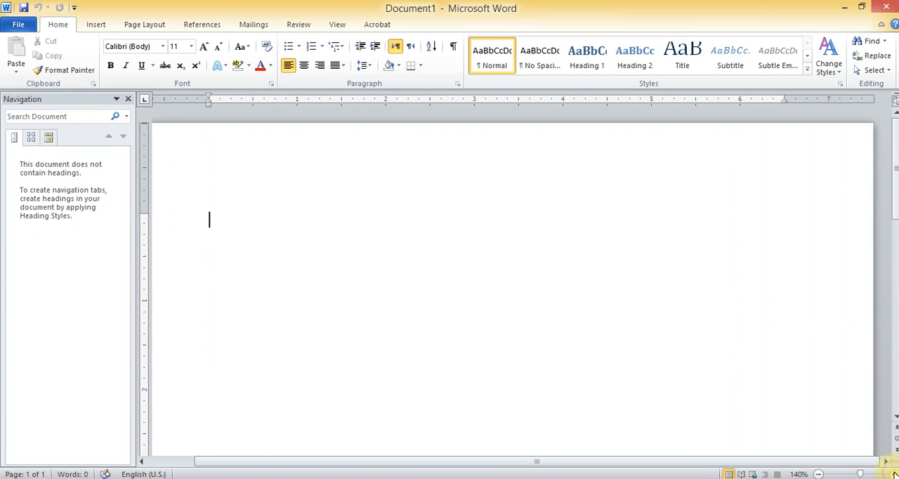
{"action": "left_click_drag", "start_coordinate": [703, 462], "coordinate": [602, 461]}
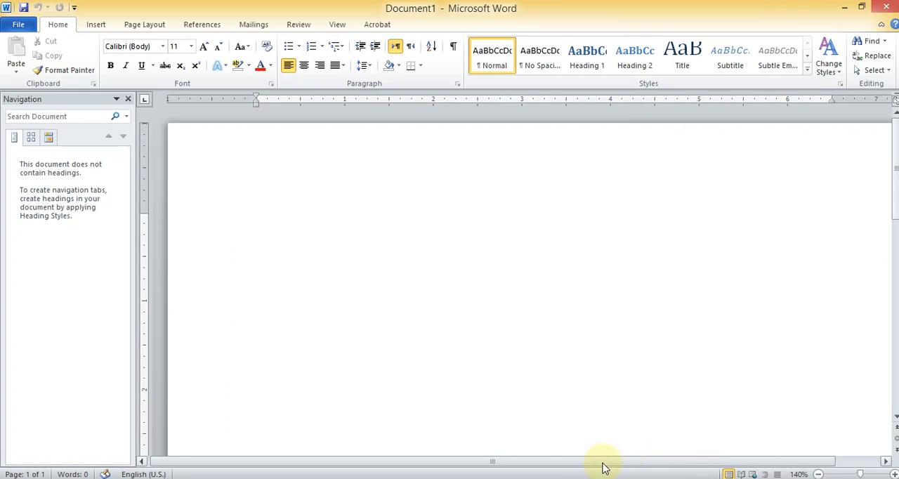
{"action": "left_click_drag", "start_coordinate": [672, 455], "coordinate": [707, 457]}
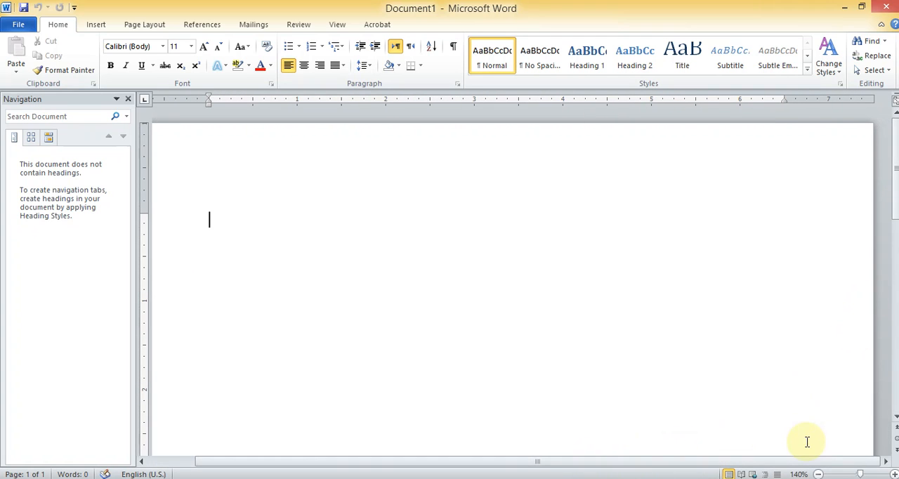
Reduce the page zoom back to 100%
{"action": "left_click", "coordinate": [820, 475]}
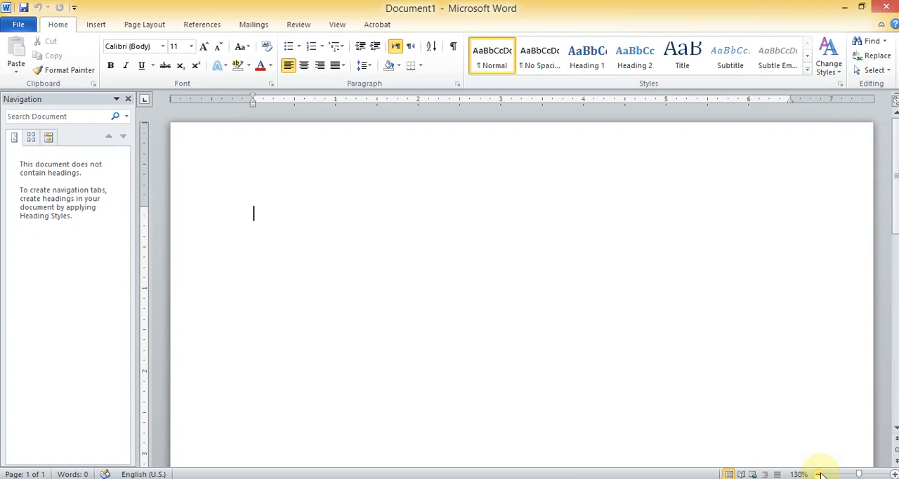
{"action": "left_click", "coordinate": [820, 474]}
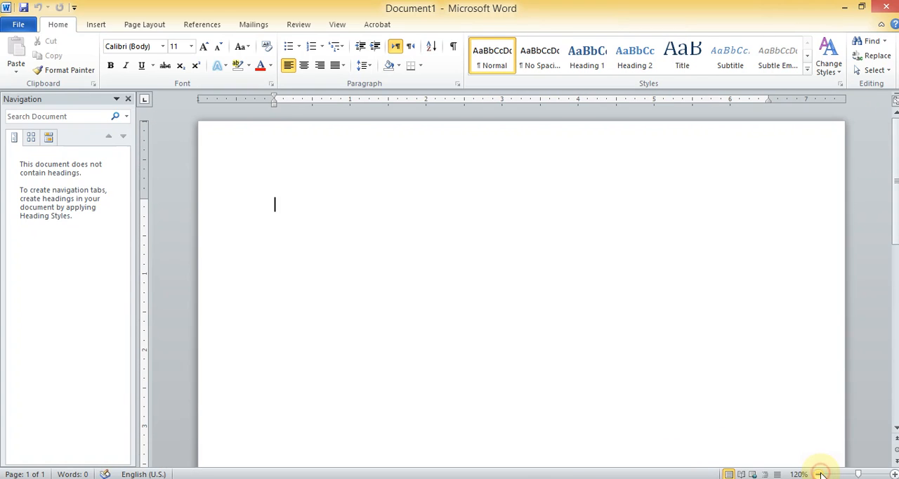
{"action": "left_click", "coordinate": [821, 475]}
{"action": "left_click", "coordinate": [821, 475]}
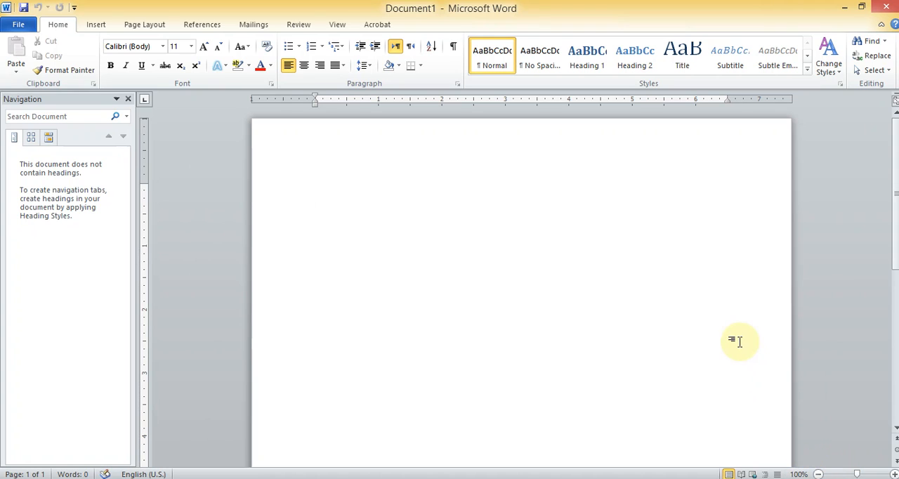
Examine the lower part of the blank page and the Insert and Page Layout command groups
{"action": "mouse_move", "coordinate": [859, 474]}
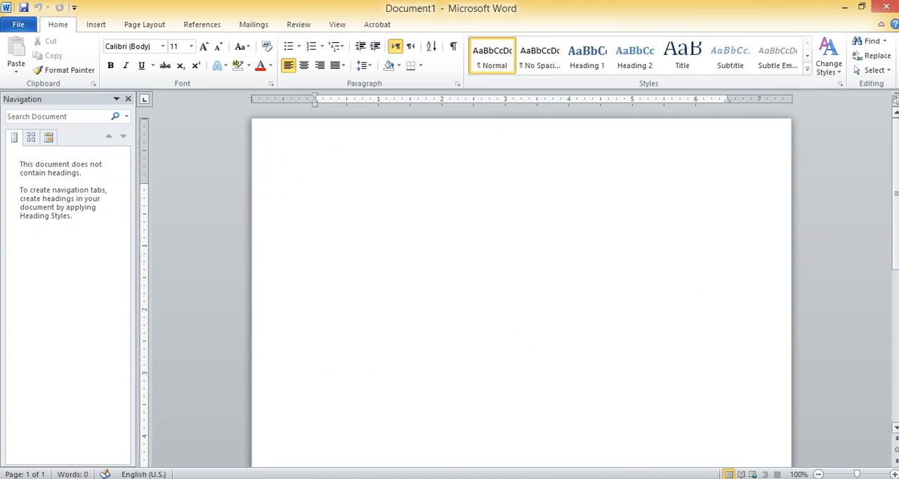
{"action": "left_click_drag", "start_coordinate": [895, 232], "coordinate": [896, 334]}
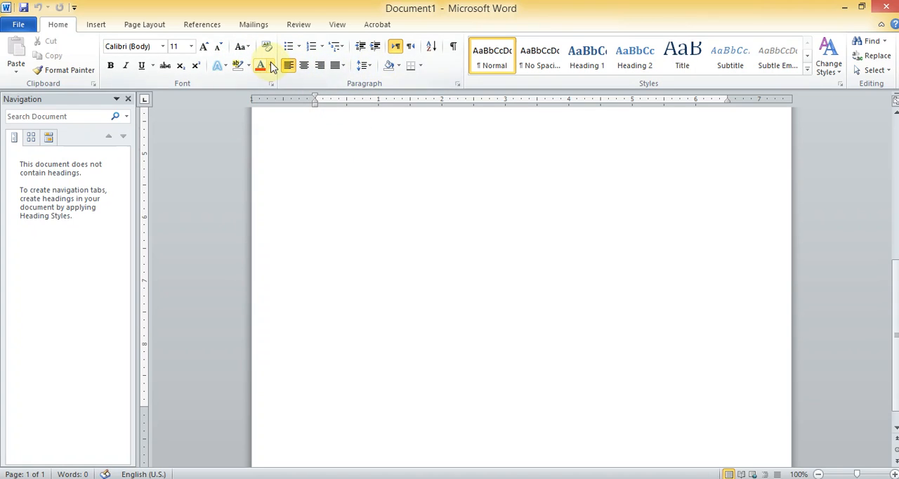
{"action": "left_click", "coordinate": [97, 26]}
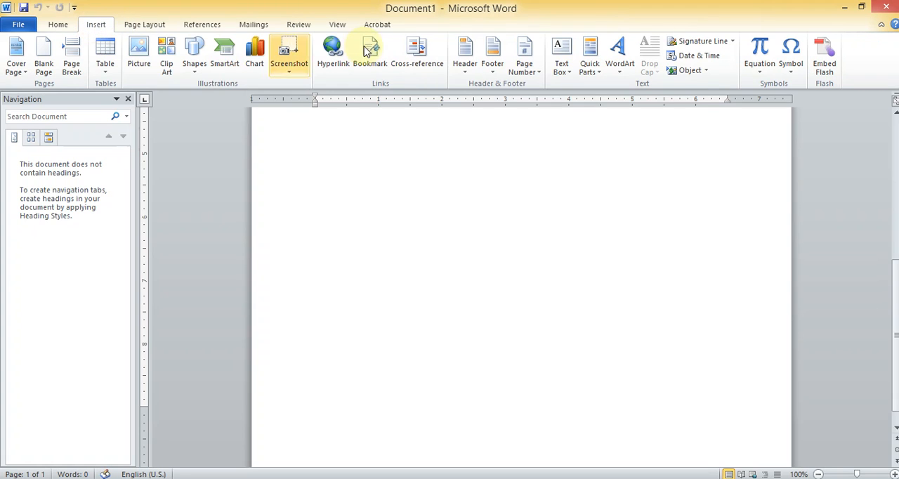
{"action": "left_click", "coordinate": [145, 28]}
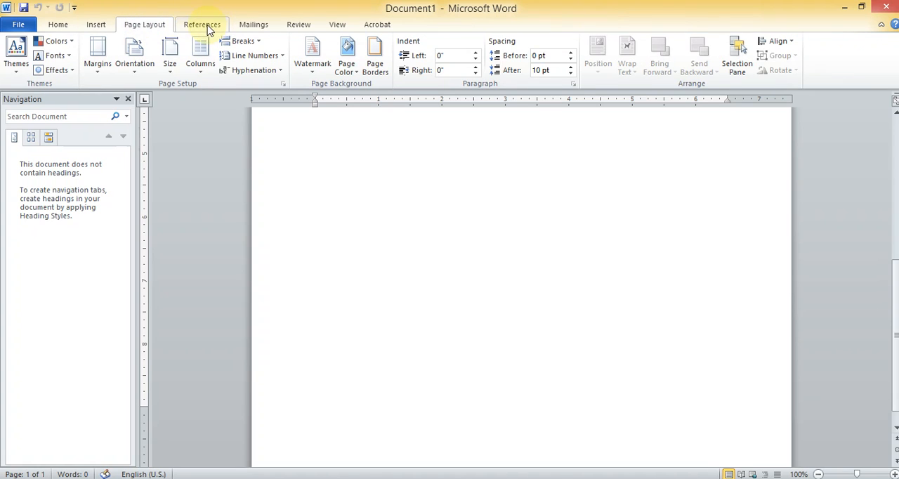
{"action": "left_click", "coordinate": [58, 25]}
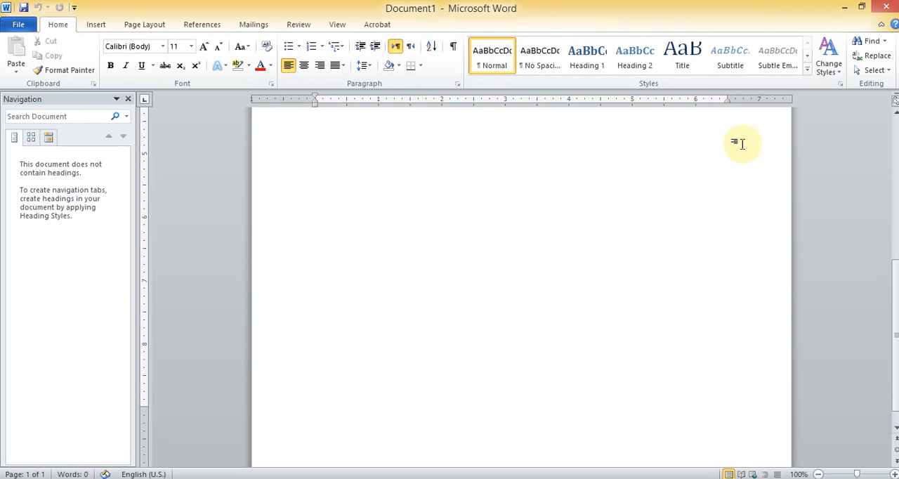
{"action": "left_click_drag", "start_coordinate": [896, 283], "coordinate": [896, 101]}
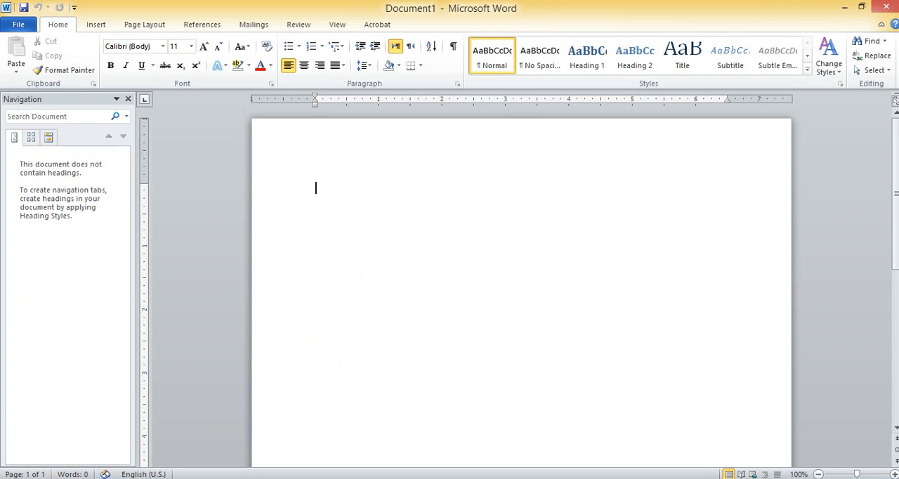
Hide the Bandicam recorder window in the system tray and enlarge the school circular to 140% zoom
{"action": "left_click", "coordinate": [67, 478]}
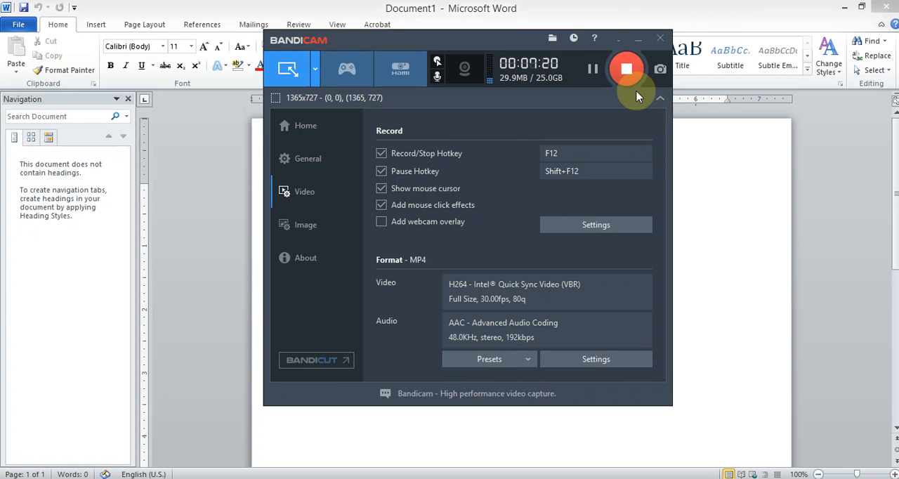
{"action": "left_click", "coordinate": [620, 38]}
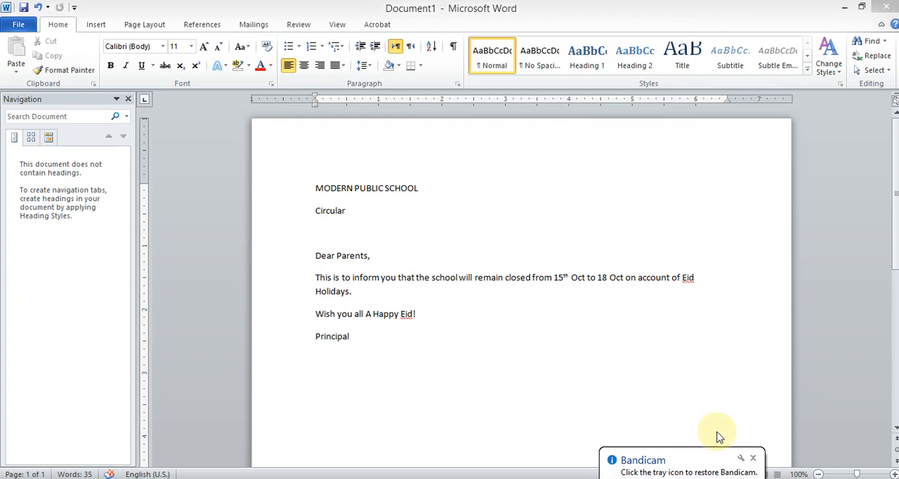
{"action": "left_click", "coordinate": [894, 474]}
{"action": "left_click", "coordinate": [893, 475]}
{"action": "left_click", "coordinate": [893, 475]}
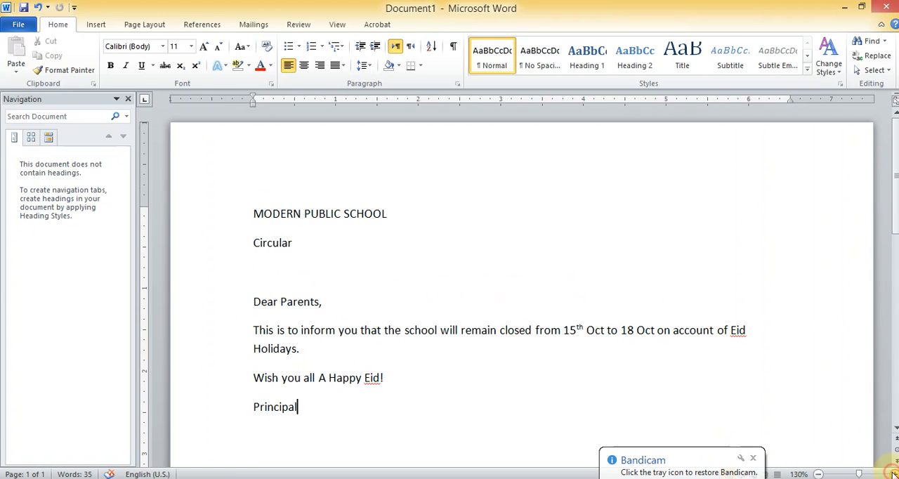
{"action": "left_click", "coordinate": [893, 475]}
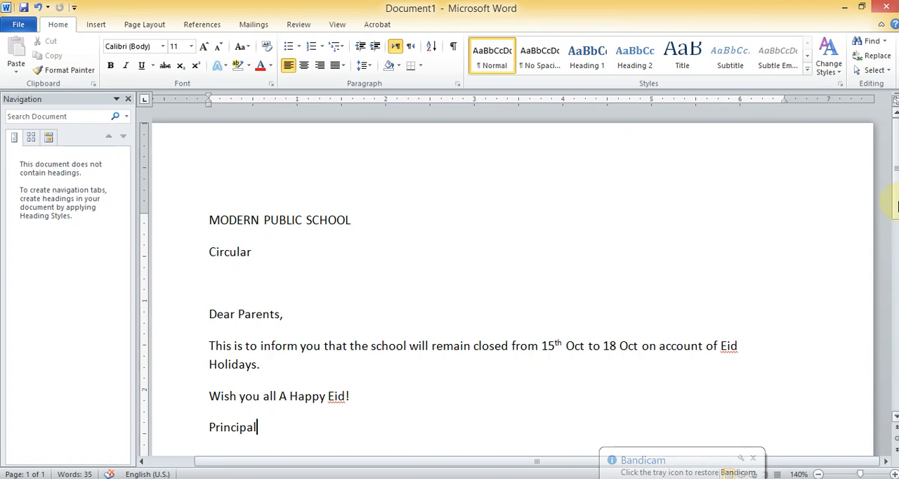
Select the heading line "MODERN PUBLIC SCHOOL" and reduce the page zoom to 120%
{"action": "scroll", "coordinate": [896, 189], "scroll_direction": "down", "scroll_amount": 2}
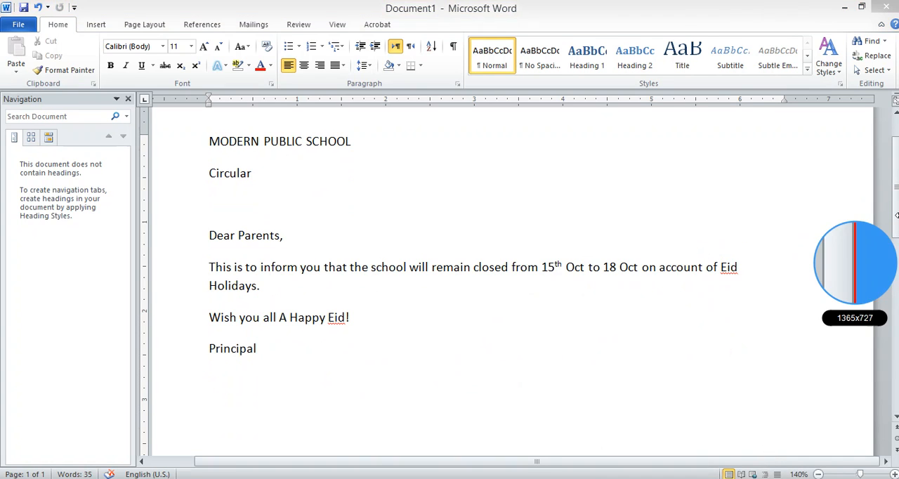
{"action": "scroll", "coordinate": [896, 195], "scroll_direction": "down", "scroll_amount": 1}
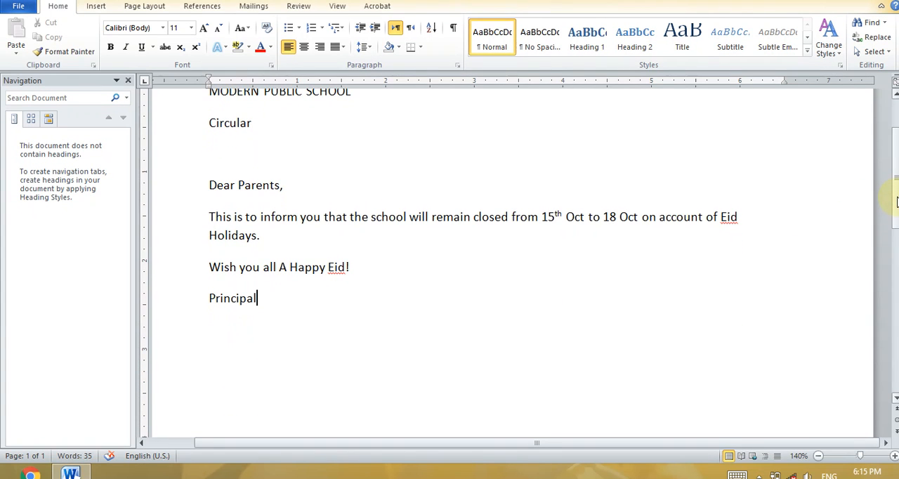
{"action": "left_click_drag", "start_coordinate": [896, 203], "coordinate": [896, 198]}
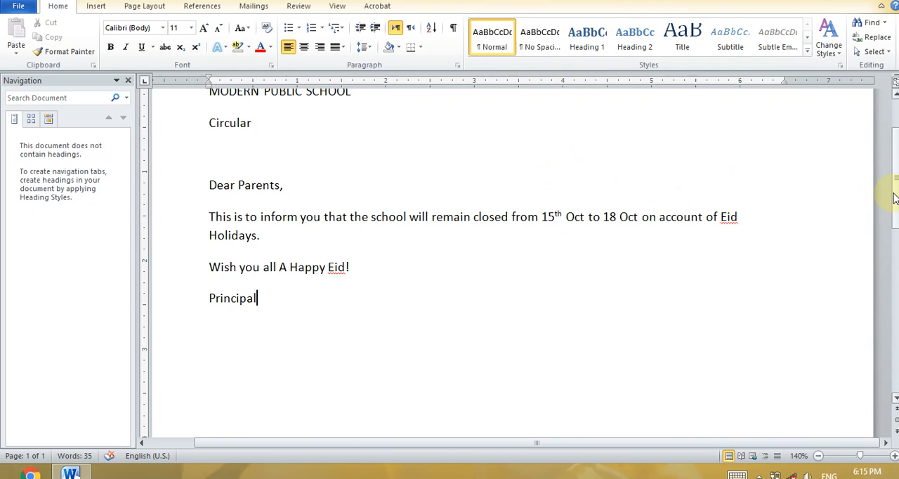
{"action": "left_click_drag", "start_coordinate": [896, 199], "coordinate": [896, 184]}
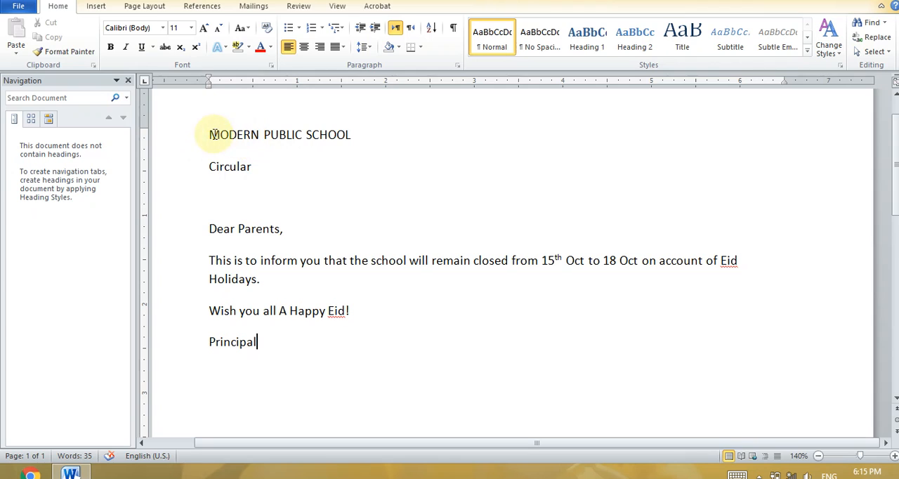
{"action": "left_click_drag", "start_coordinate": [209, 134], "coordinate": [257, 132]}
{"action": "triple_click", "coordinate": [313, 130]}
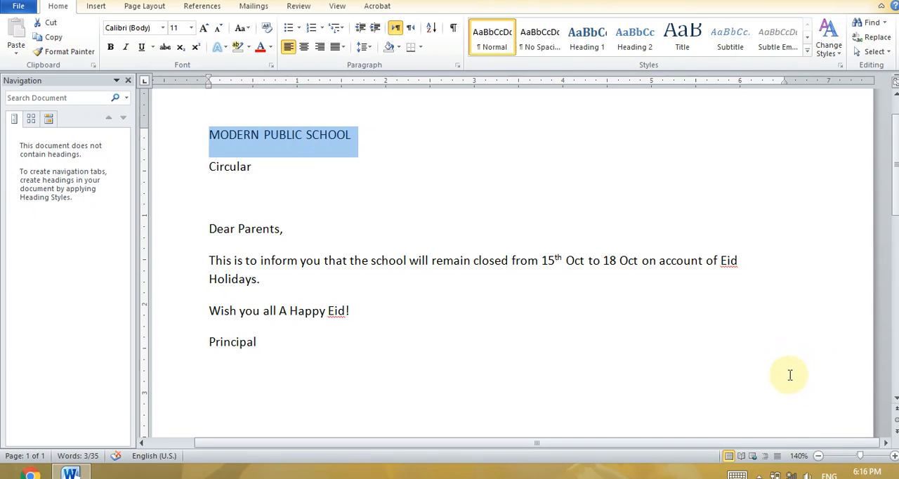
{"action": "left_click", "coordinate": [818, 456]}
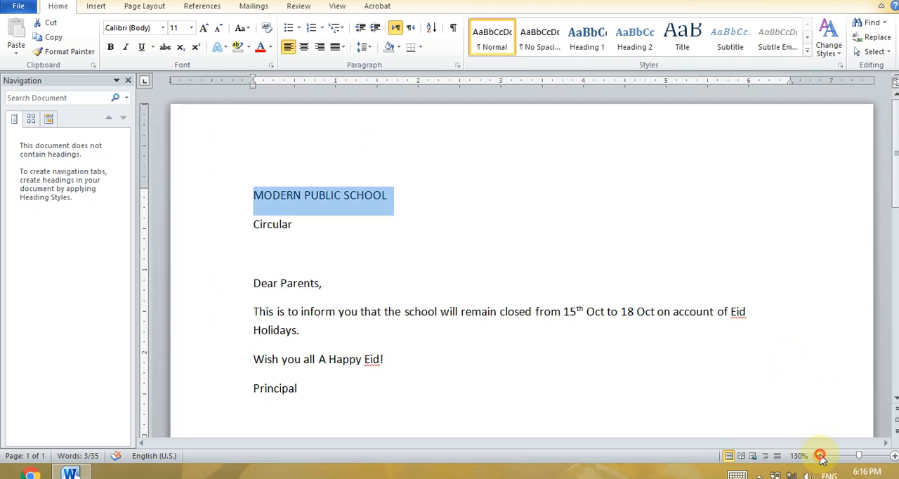
{"action": "left_click", "coordinate": [819, 456]}
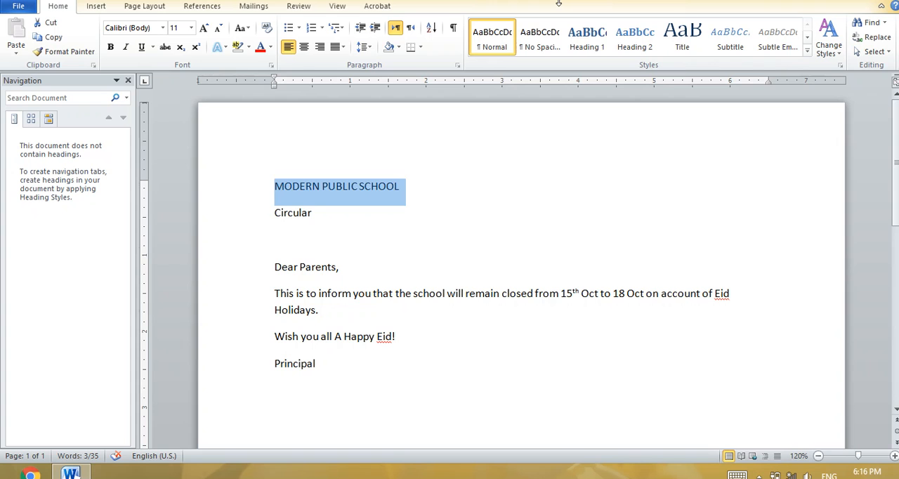
Hide the Bandicam recorder window and enlarge the circular back to 140% zoom
{"action": "left_click_drag", "start_coordinate": [559, 3], "coordinate": [559, 0]}
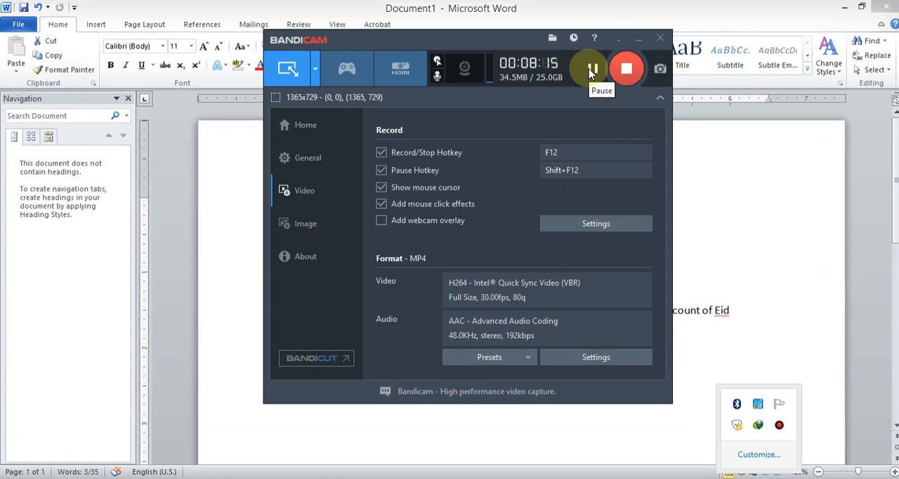
{"action": "left_click", "coordinate": [275, 3]}
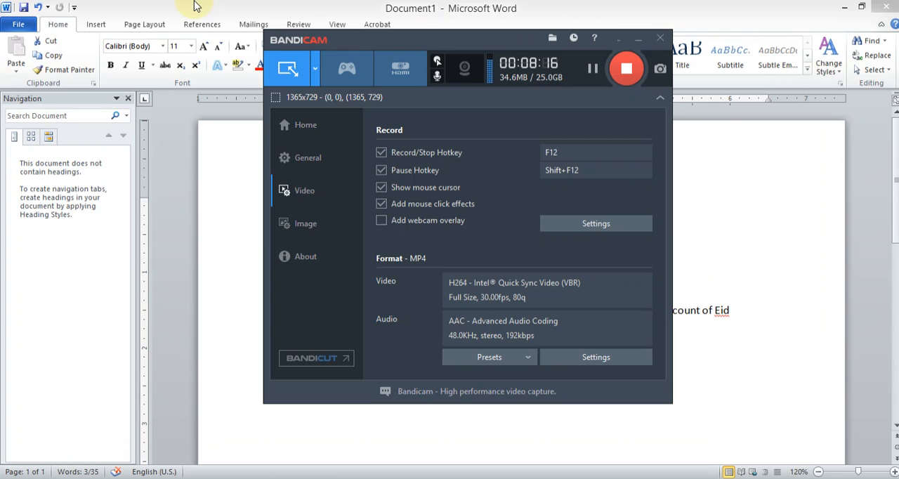
{"action": "left_click", "coordinate": [216, 154]}
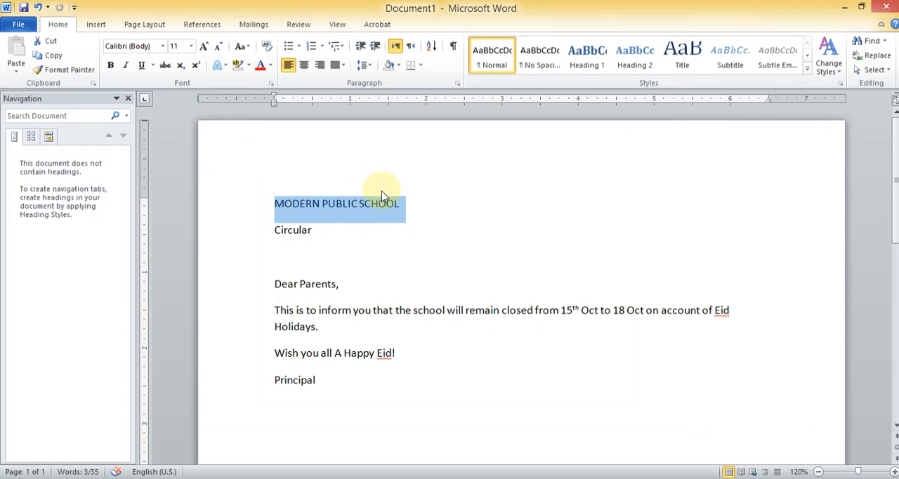
{"action": "left_click", "coordinate": [894, 472]}
{"action": "left_click", "coordinate": [894, 472]}
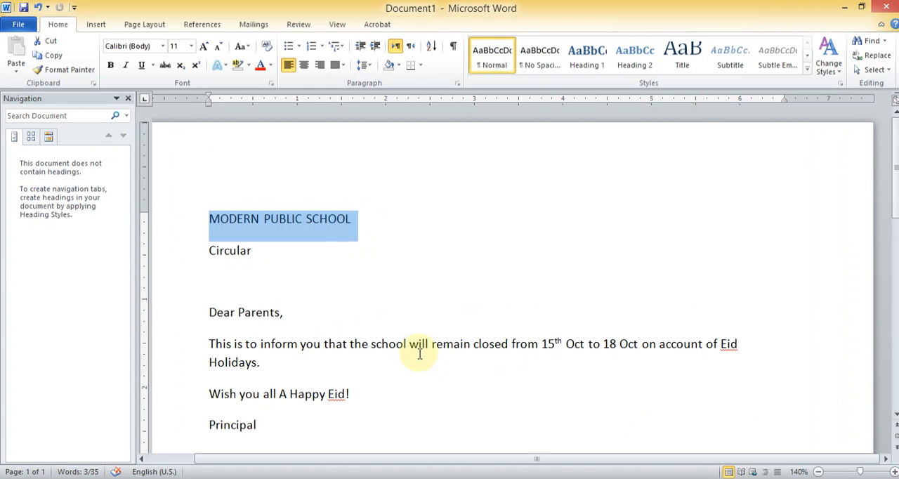
Select the circular's text from the school name down to the closing lines, and clear the selection again
{"action": "left_click", "coordinate": [345, 221]}
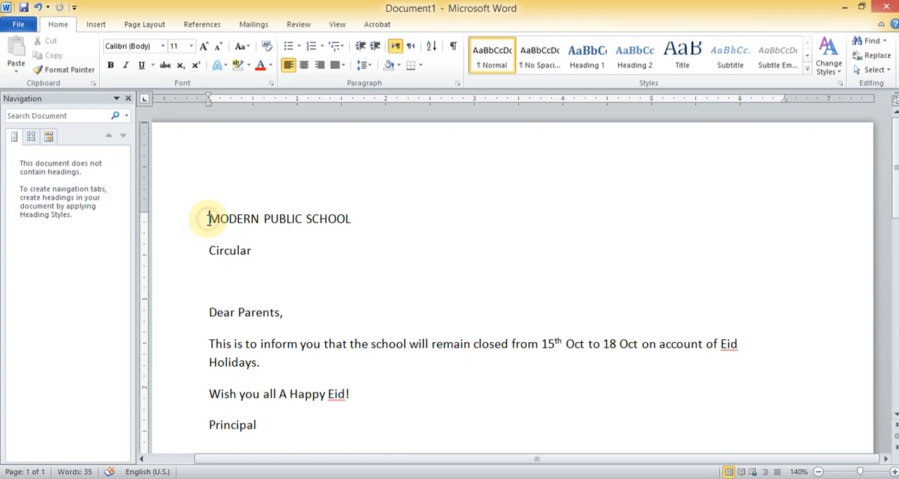
{"action": "left_click_drag", "start_coordinate": [209, 220], "coordinate": [367, 415]}
{"action": "left_click", "coordinate": [377, 411]}
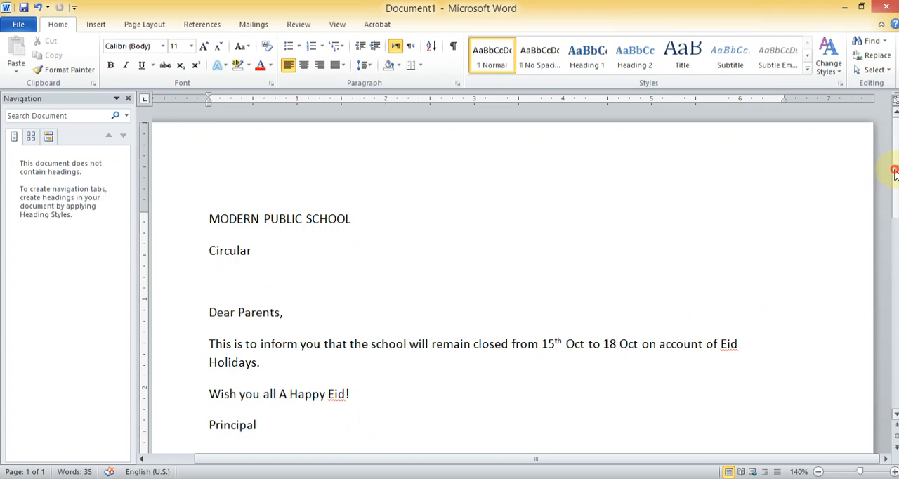
Practise selecting the school name heading from its start and from its end, clearing the selection each time
{"action": "left_click_drag", "start_coordinate": [894, 170], "coordinate": [895, 180]}
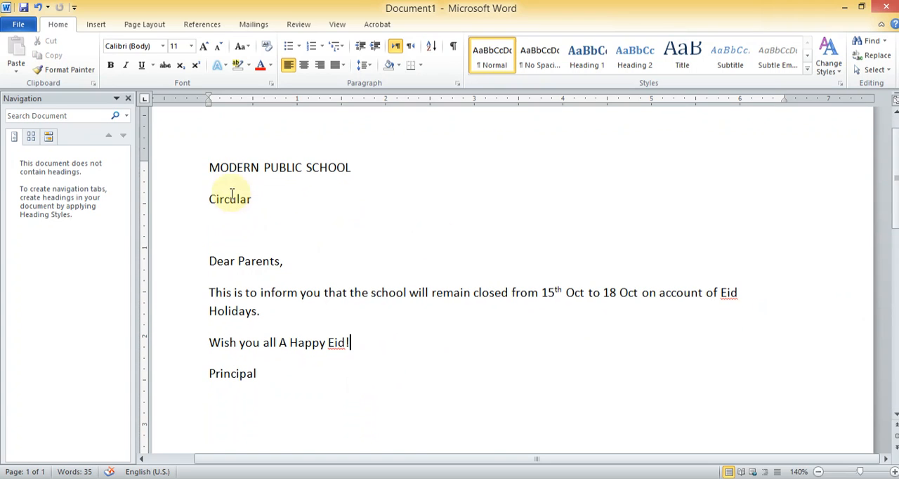
{"action": "left_click_drag", "start_coordinate": [212, 171], "coordinate": [283, 178]}
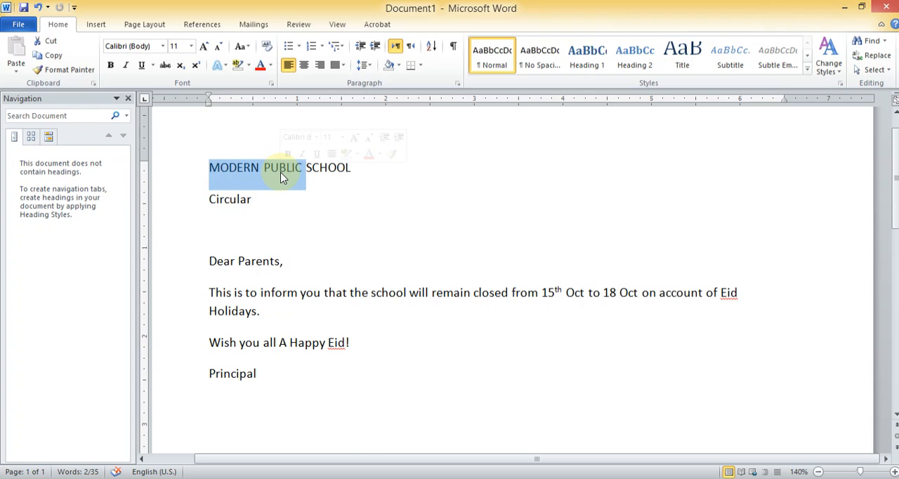
{"action": "left_click", "coordinate": [347, 176]}
{"action": "left_click_drag", "start_coordinate": [350, 171], "coordinate": [233, 172]}
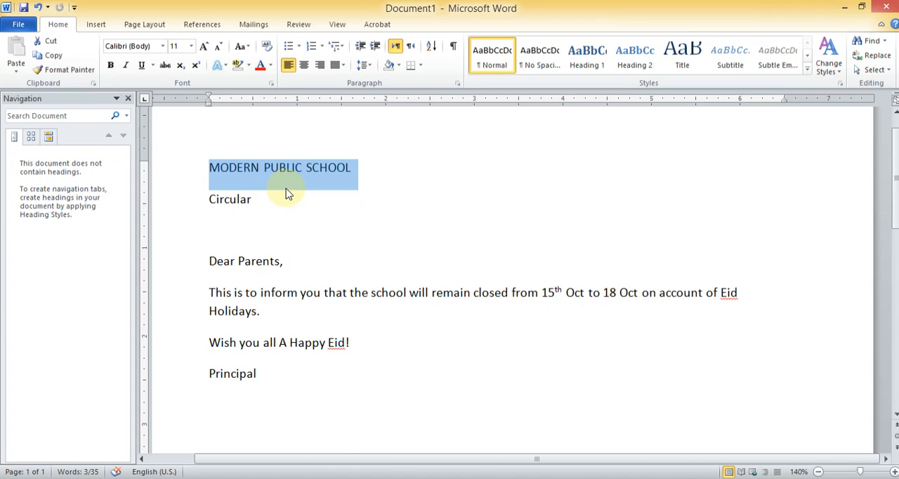
{"action": "left_click", "coordinate": [353, 170]}
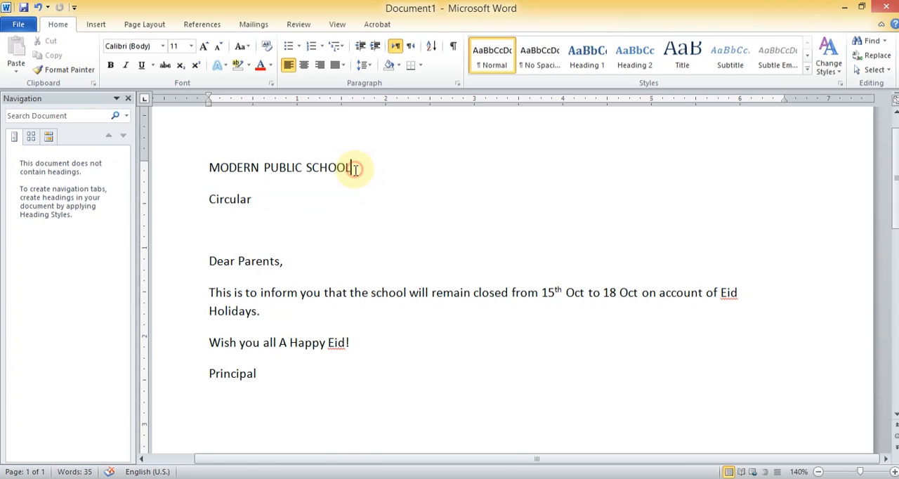
Replace the heading "MODERN PUBLIC SCHOOL" with "FAUJI FOUNDATION COLLEGE"
{"action": "left_click_drag", "start_coordinate": [351, 168], "coordinate": [250, 174]}
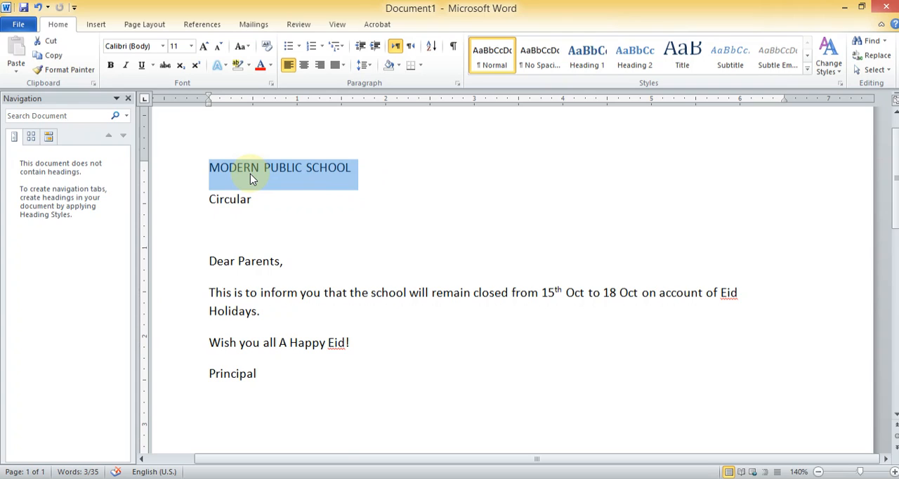
{"action": "type", "text": "FA"}
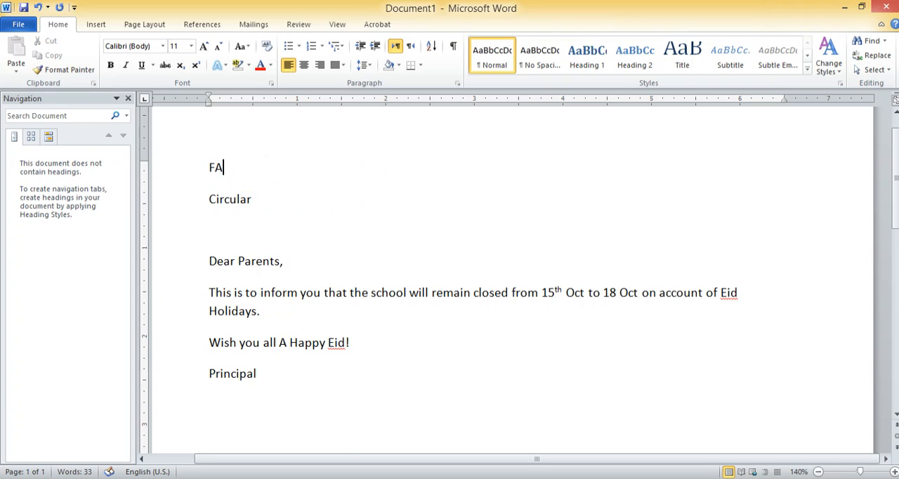
{"action": "type", "text": "UJI FOUNDAT"}
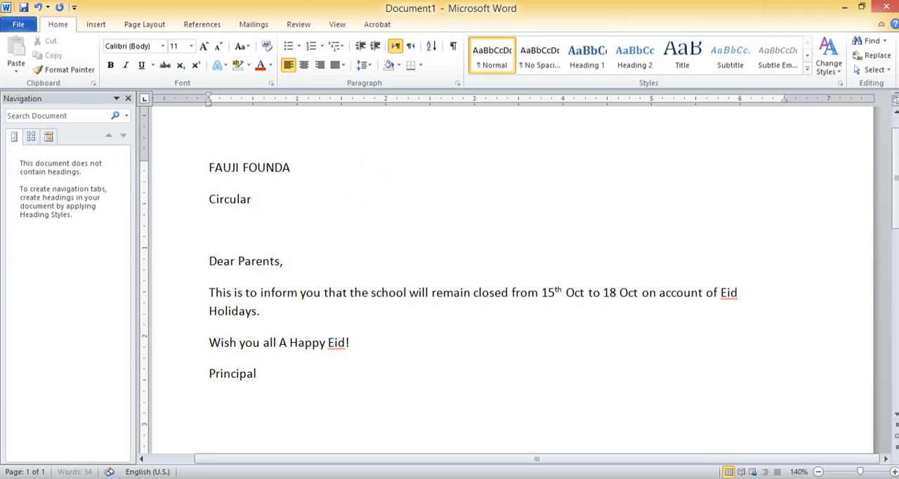
{"action": "key", "text": "BackSpace"}
{"action": "key", "text": "BackSpace"}
{"action": "key", "text": "BackSpace"}
{"action": "key", "text": "BackSpace"}
{"action": "key", "text": "BackSpace"}
{"action": "key", "text": "BackSpace"}
{"action": "key", "text": "BackSpace"}
{"action": "key", "text": "BackSpace"}
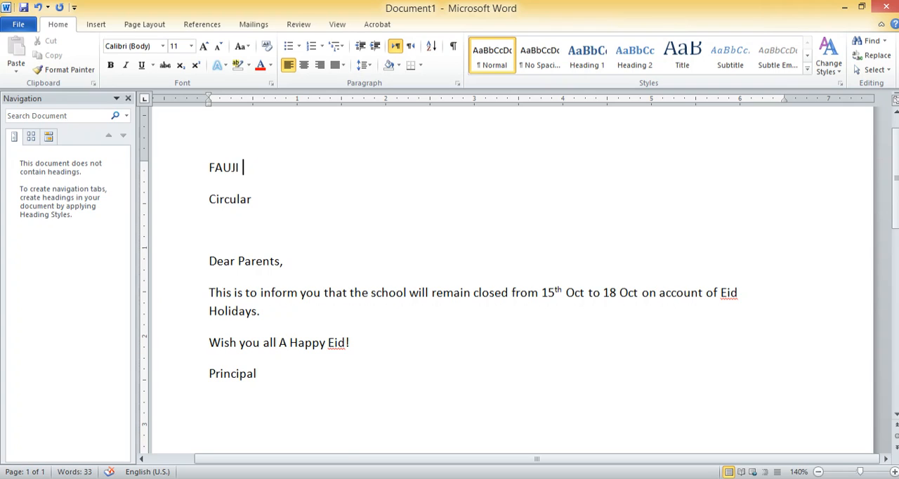
{"action": "type", "text": "FAU"}
{"action": "key", "text": "BackSpace"}
{"action": "key", "text": "BackSpace"}
{"action": "key", "text": "BackSpace"}
{"action": "type", "text": "OUNDATION"}
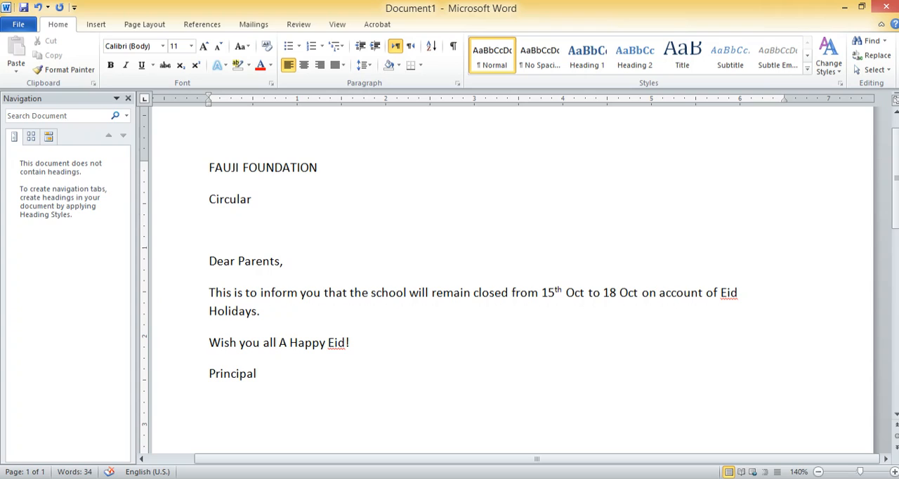
{"action": "type", "text": " COLLEGE"}
Rewrite the word "Circular" below the heading in capitals as "CIRCULAR"
{"action": "left_click", "coordinate": [252, 199]}
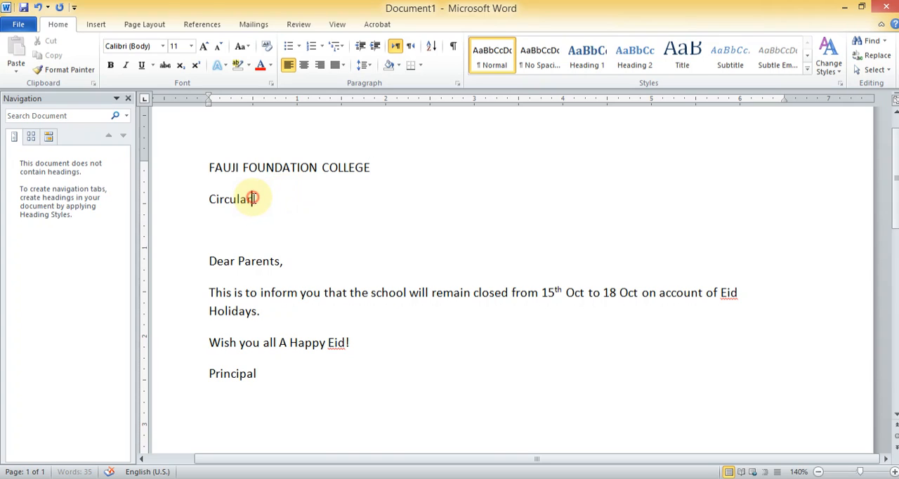
{"action": "left_click_drag", "start_coordinate": [253, 199], "coordinate": [213, 203]}
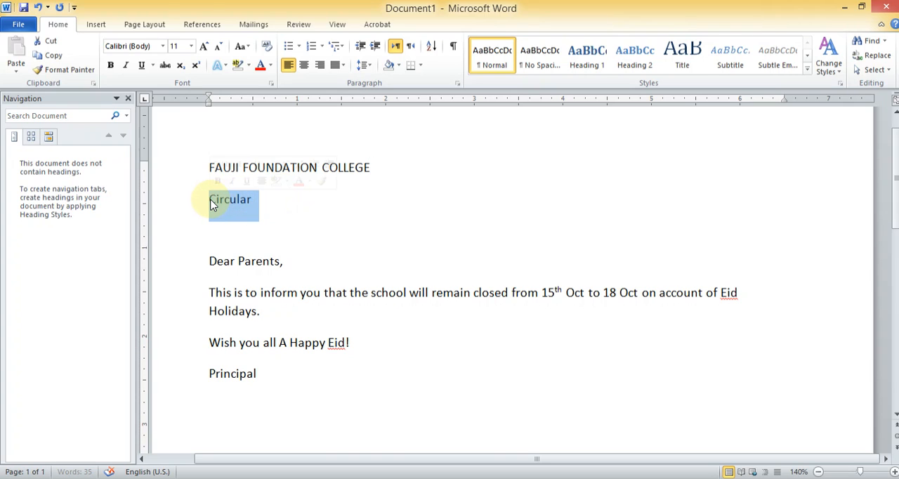
{"action": "type", "text": "CIR"}
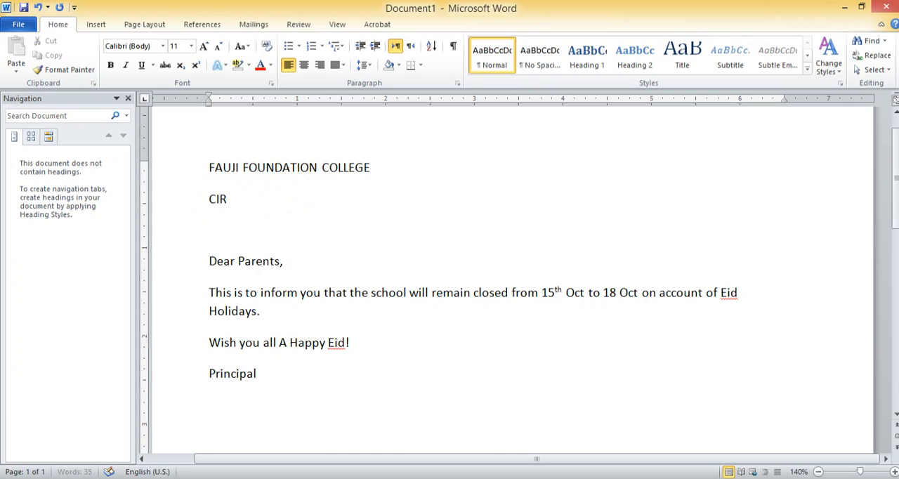
{"action": "type", "text": "CULAR"}
{"action": "left_click", "coordinate": [285, 193]}
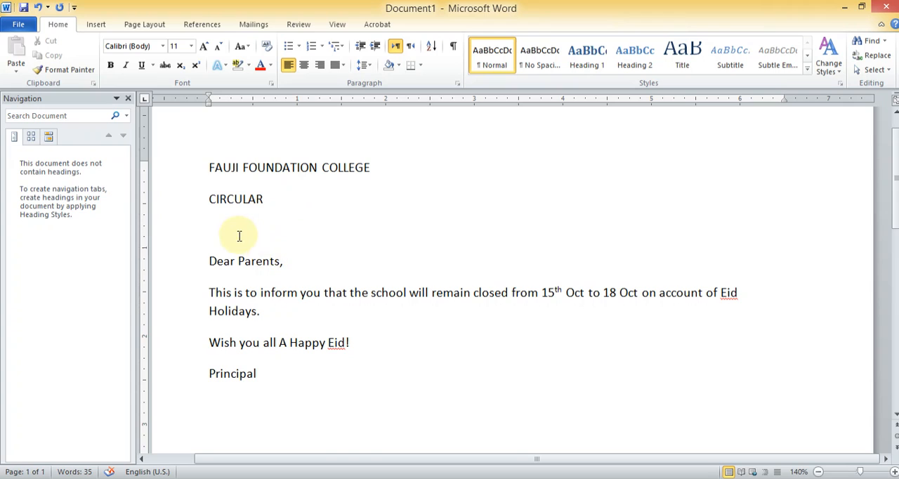
{"action": "left_click", "coordinate": [214, 230]}
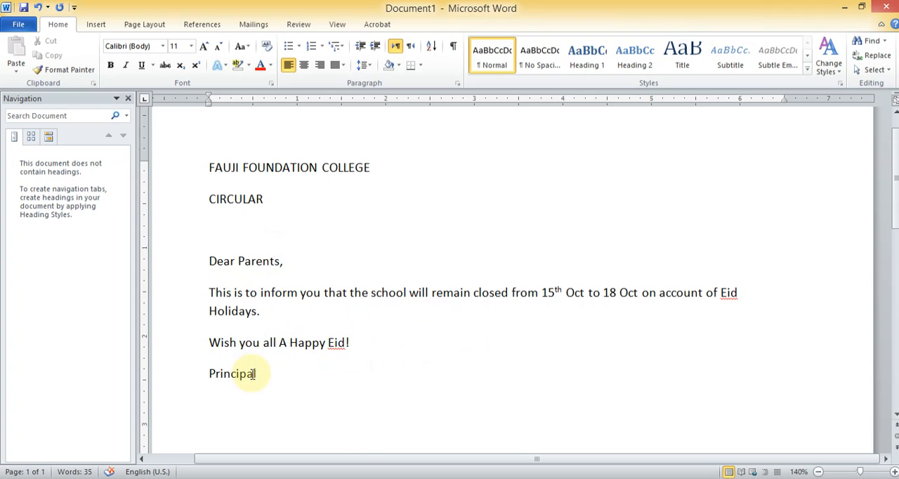
Rewrite the signature line at the end of the circular in capitals as "PRINCIPAL"
{"action": "left_click_drag", "start_coordinate": [260, 373], "coordinate": [216, 379]}
{"action": "type", "text": "R"}
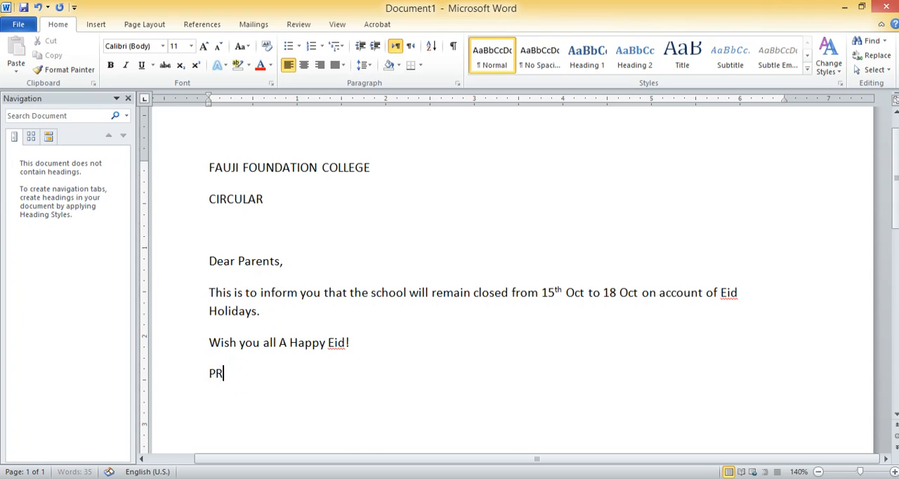
{"action": "type", "text": "INCIPAL"}
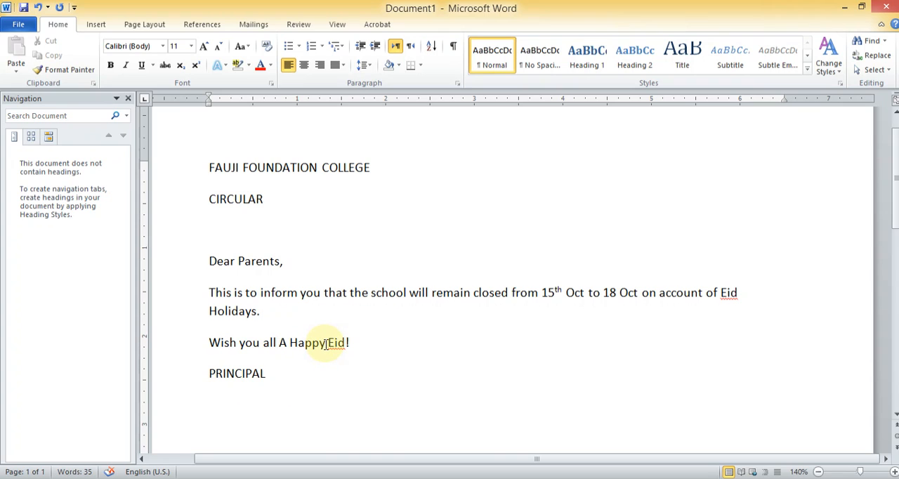
Change the closing greeting's wording to "HAPPY EID" in capitals and capitalize the first letter of "All"
{"action": "left_click_drag", "start_coordinate": [326, 342], "coordinate": [300, 344]}
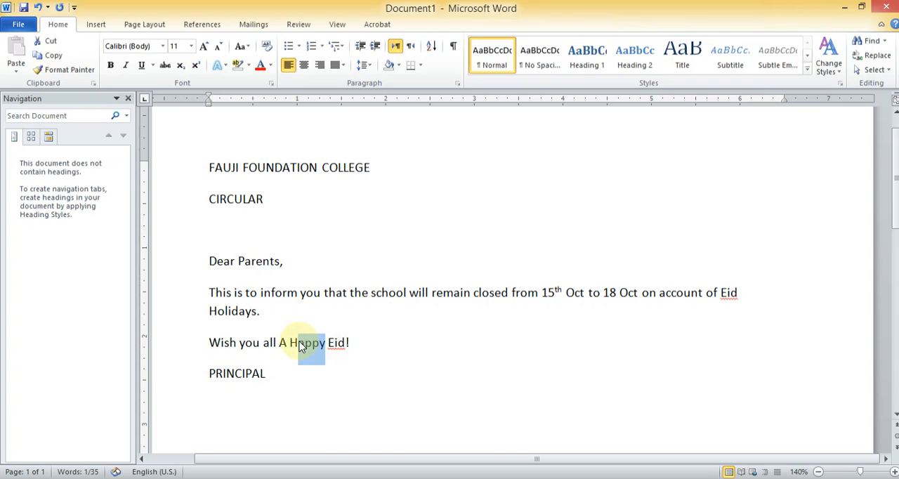
{"action": "type", "text": "APPY"}
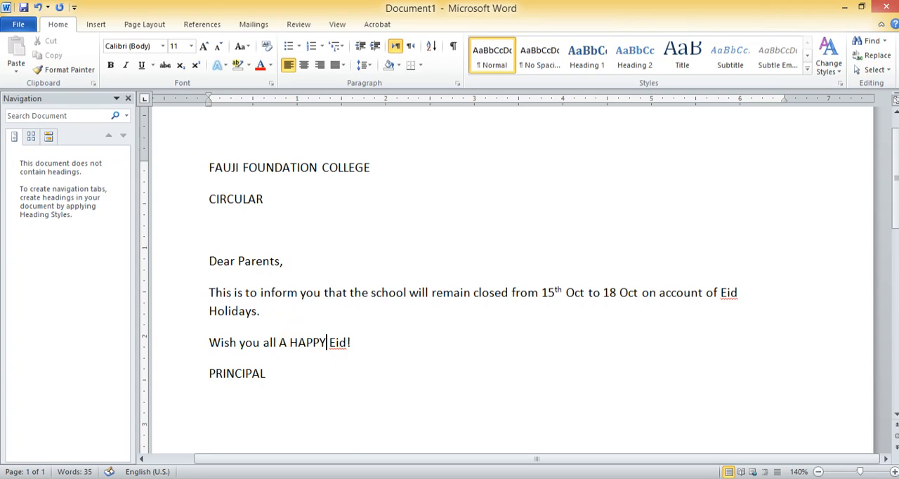
{"action": "left_click", "coordinate": [347, 343]}
{"action": "left_click_drag", "start_coordinate": [344, 343], "coordinate": [335, 343]}
{"action": "type", "text": "ID"}
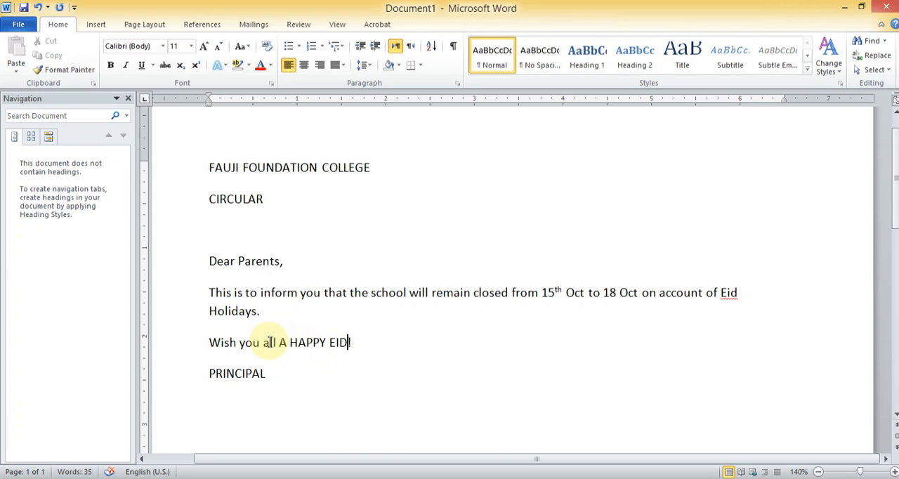
{"action": "left_click_drag", "start_coordinate": [271, 344], "coordinate": [266, 344]}
{"action": "type", "text": "A"}
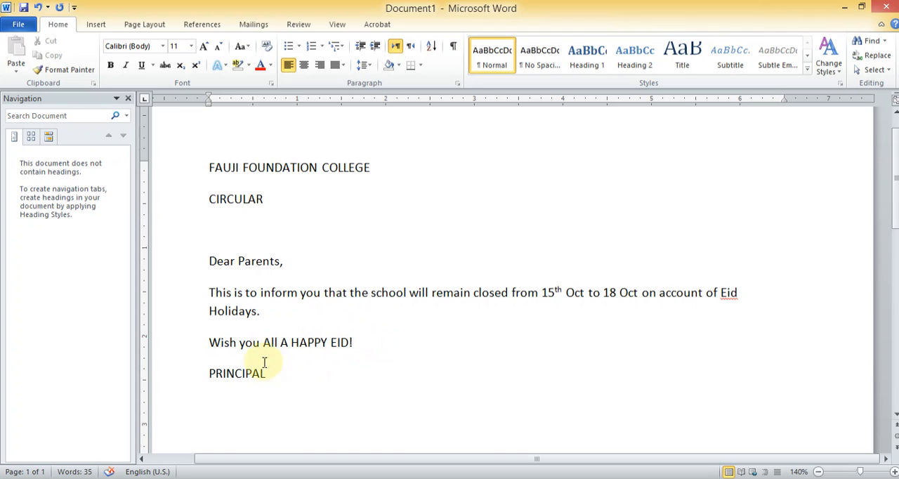
Insert an empty line between the Eid greeting and the "PRINCIPAL" signature line
{"action": "left_click", "coordinate": [211, 372]}
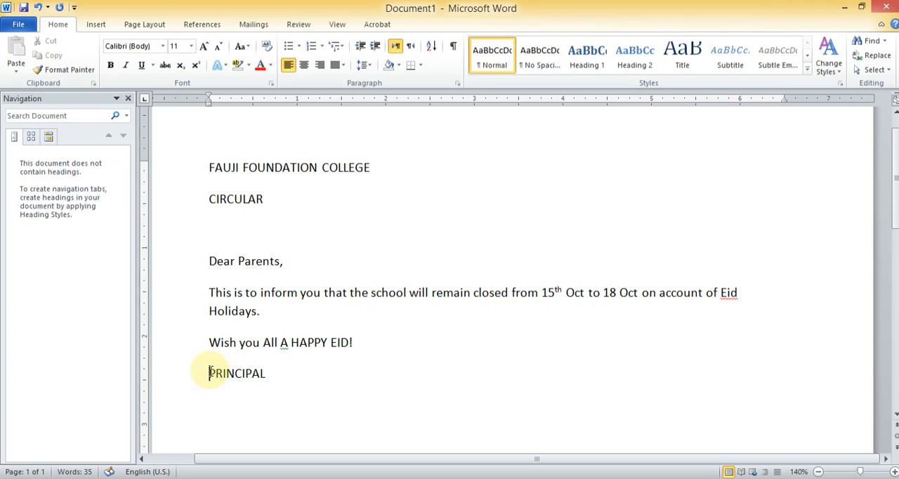
{"action": "key", "text": "Return"}
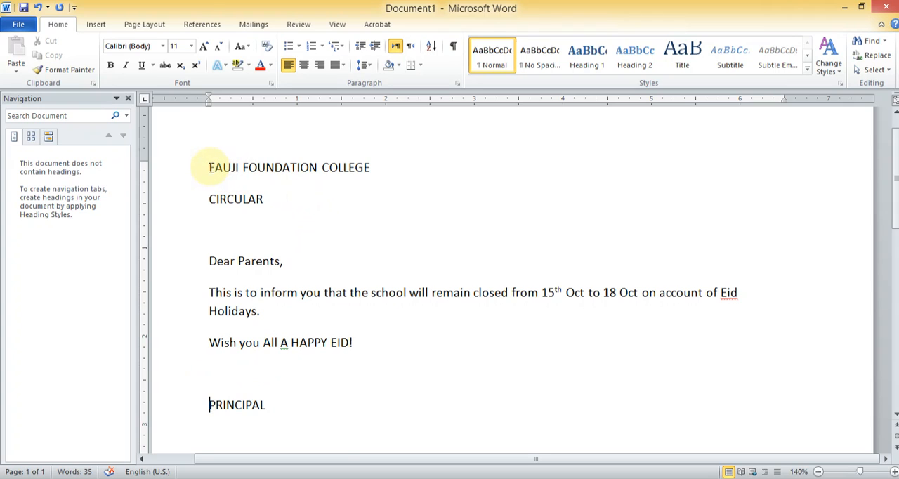
{"action": "left_click_drag", "start_coordinate": [209, 167], "coordinate": [381, 157]}
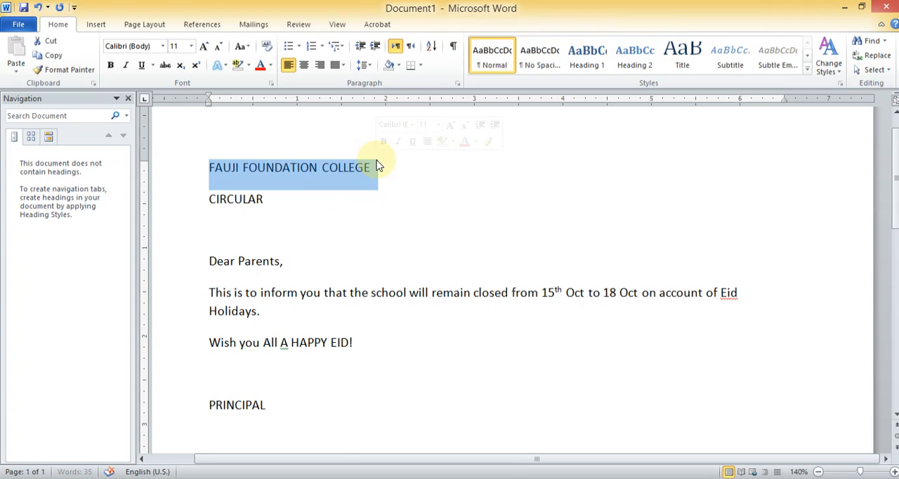
{"action": "left_click", "coordinate": [378, 183]}
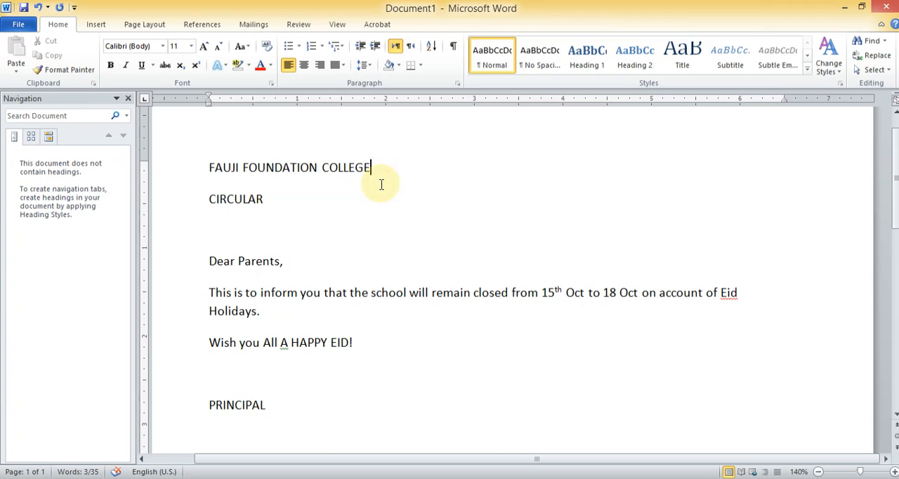
{"action": "left_click", "coordinate": [302, 195]}
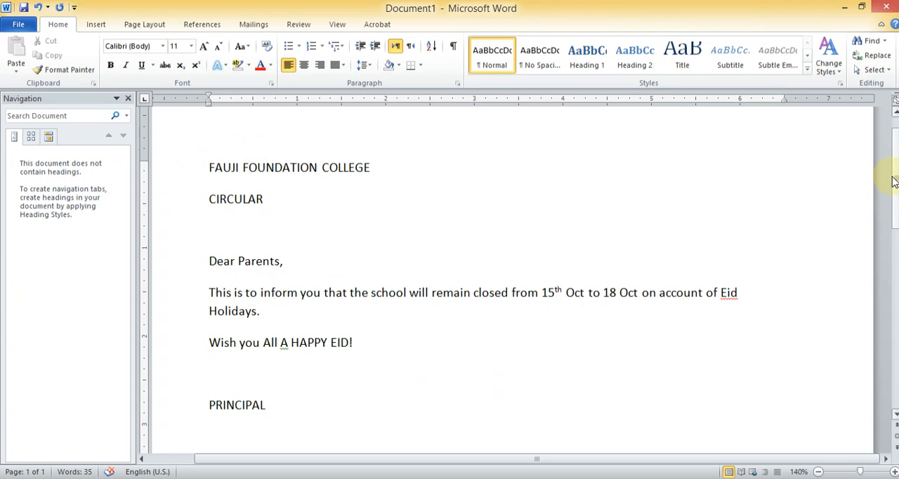
{"action": "mouse_move", "coordinate": [893, 181]}
{"action": "left_mouse_down"}
{"action": "mouse_move", "coordinate": [893, 166]}
{"action": "mouse_move", "coordinate": [894, 190]}
{"action": "left_mouse_up"}
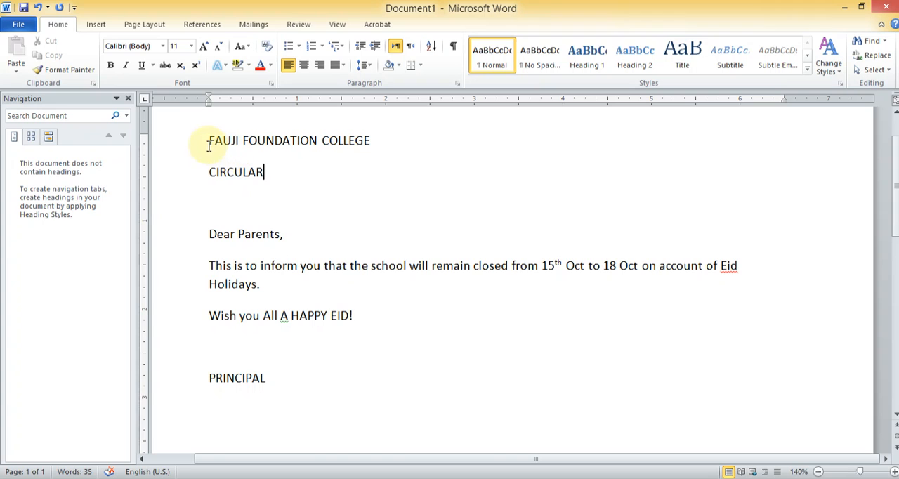
{"action": "left_click_drag", "start_coordinate": [894, 170], "coordinate": [895, 150]}
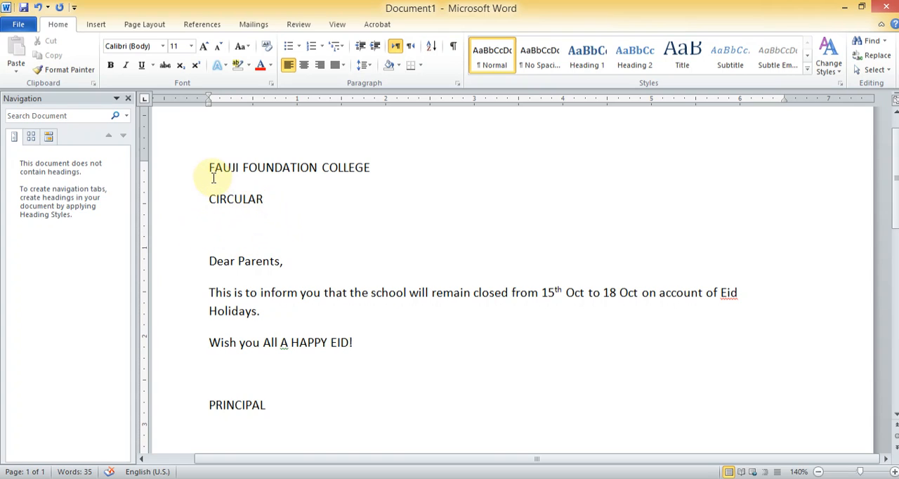
Set the font size of the "FAUJI FOUNDATION COLLEGE" heading to 18
{"action": "left_click_drag", "start_coordinate": [208, 167], "coordinate": [351, 167]}
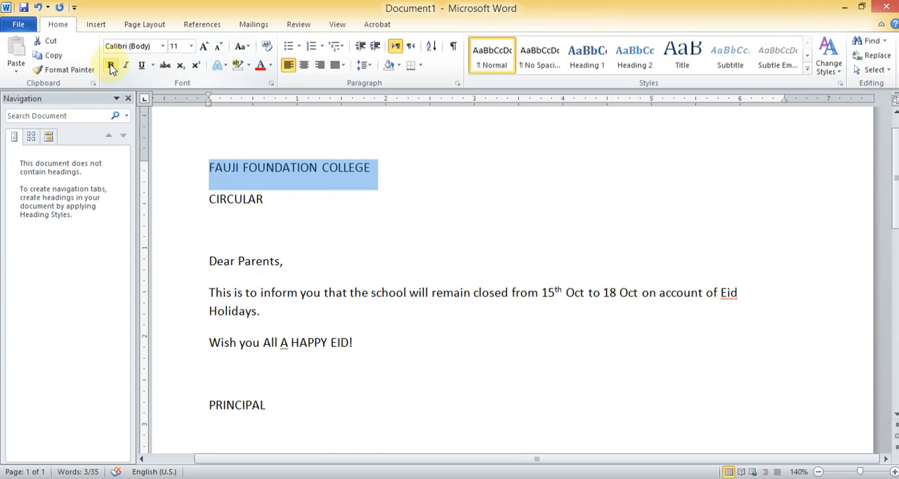
{"action": "left_click", "coordinate": [177, 46]}
{"action": "left_click", "coordinate": [191, 47]}
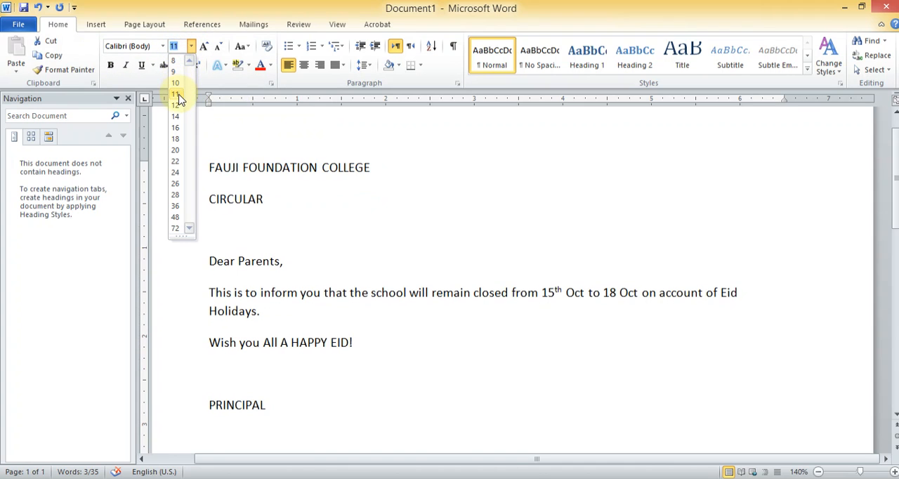
{"action": "left_click", "coordinate": [177, 140]}
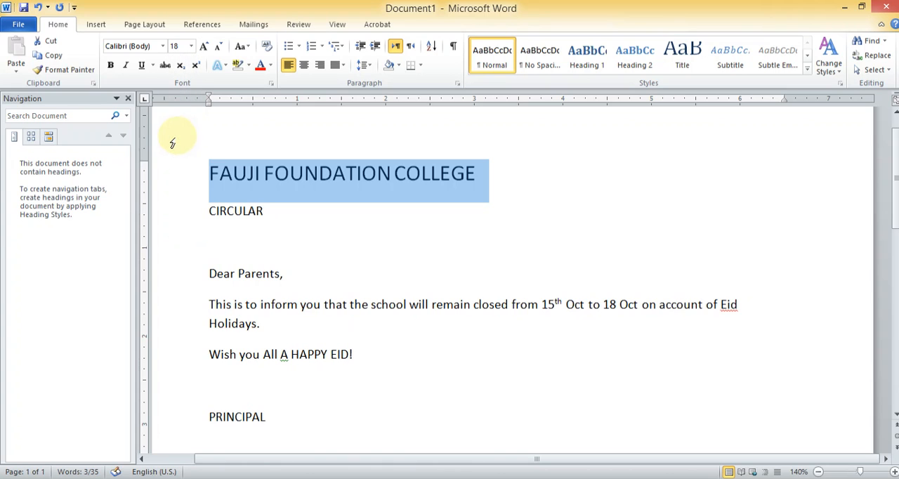
Apply the Times New Roman font to the "FAUJI FOUNDATION COLLEGE" heading
{"action": "left_click", "coordinate": [163, 47]}
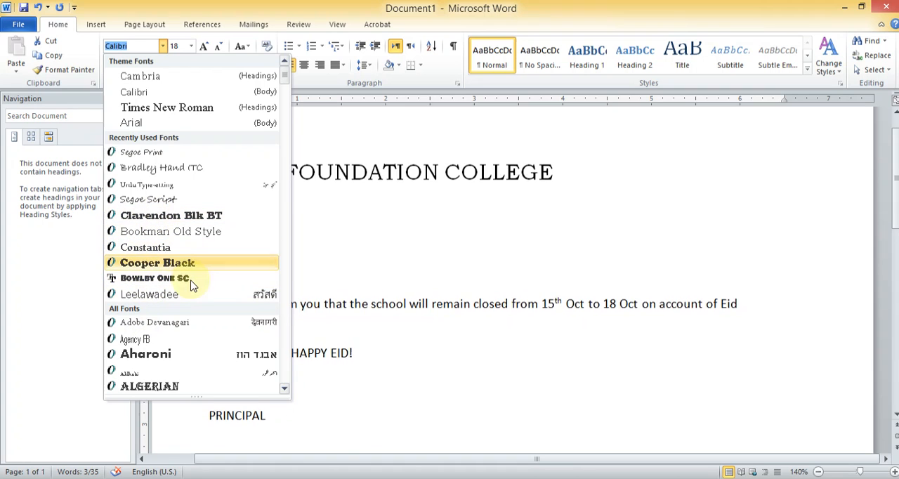
{"action": "left_click", "coordinate": [197, 108]}
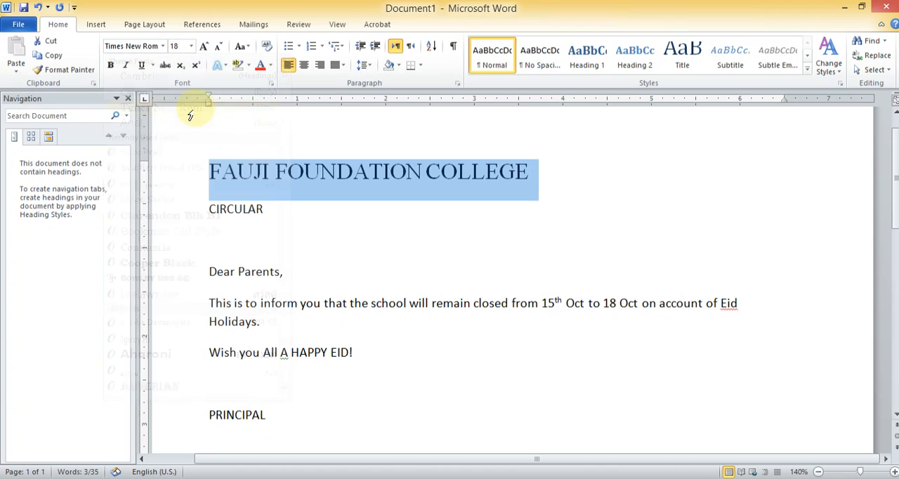
{"action": "left_click", "coordinate": [162, 48]}
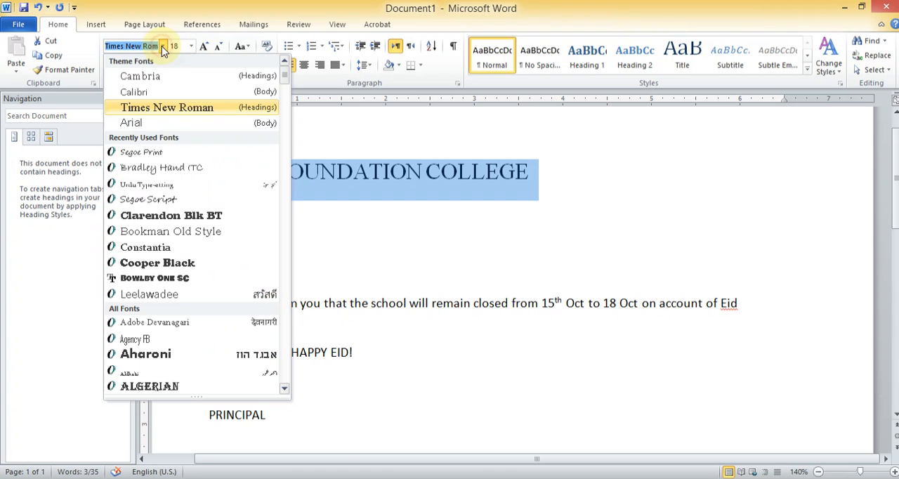
{"action": "left_click", "coordinate": [146, 105]}
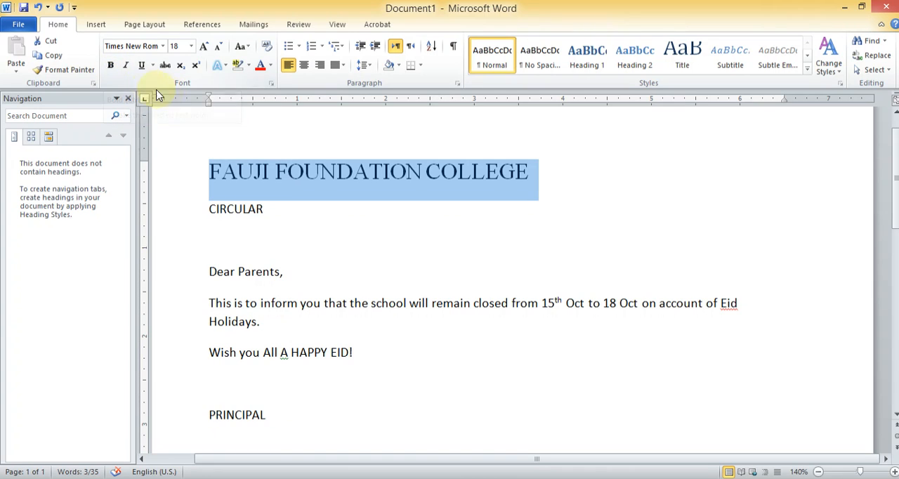
Make the "FAUJI FOUNDATION COLLEGE" heading bold and change its font to Arial Black
{"action": "left_click", "coordinate": [111, 67]}
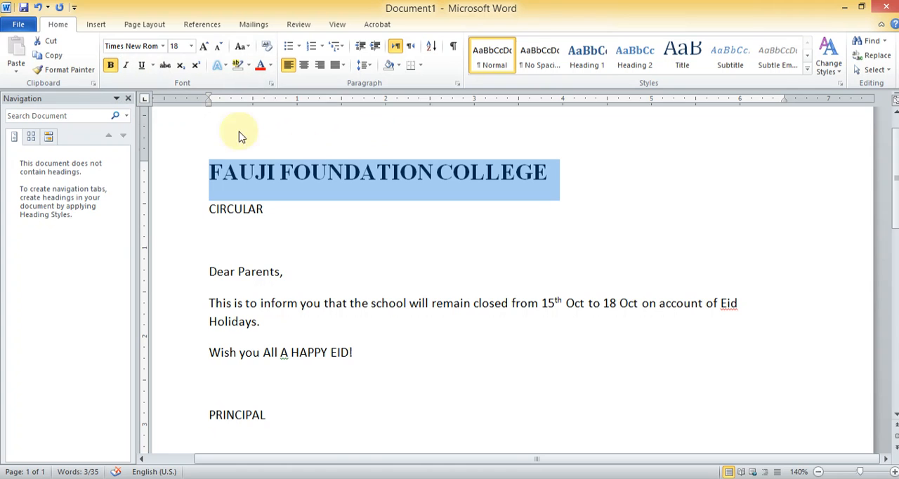
{"action": "left_click", "coordinate": [162, 46]}
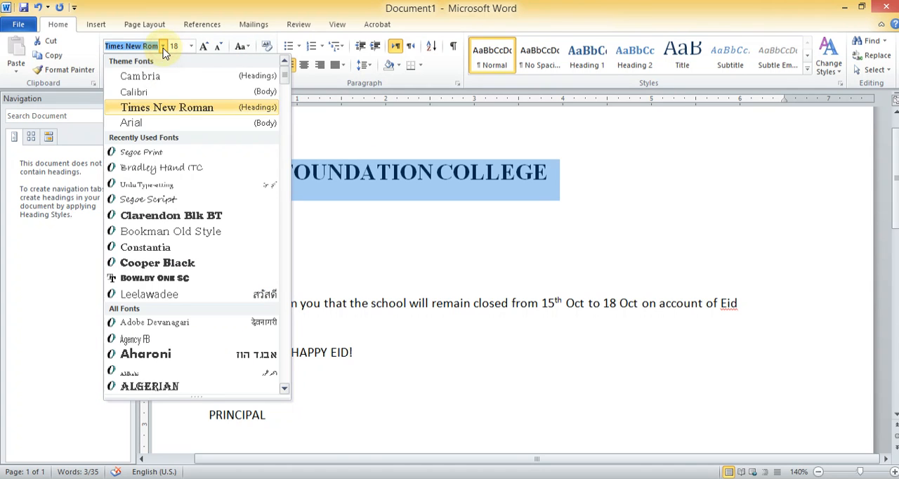
{"action": "left_click_drag", "start_coordinate": [285, 82], "coordinate": [286, 94]}
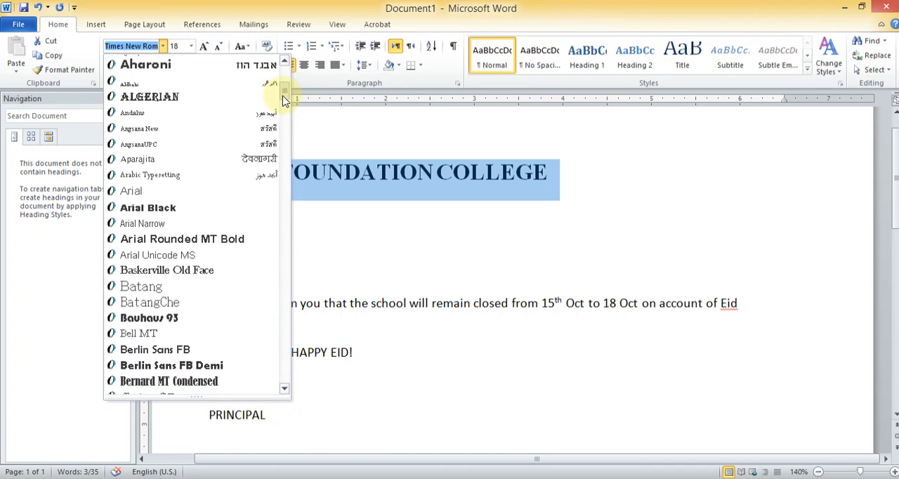
{"action": "left_click", "coordinate": [162, 209]}
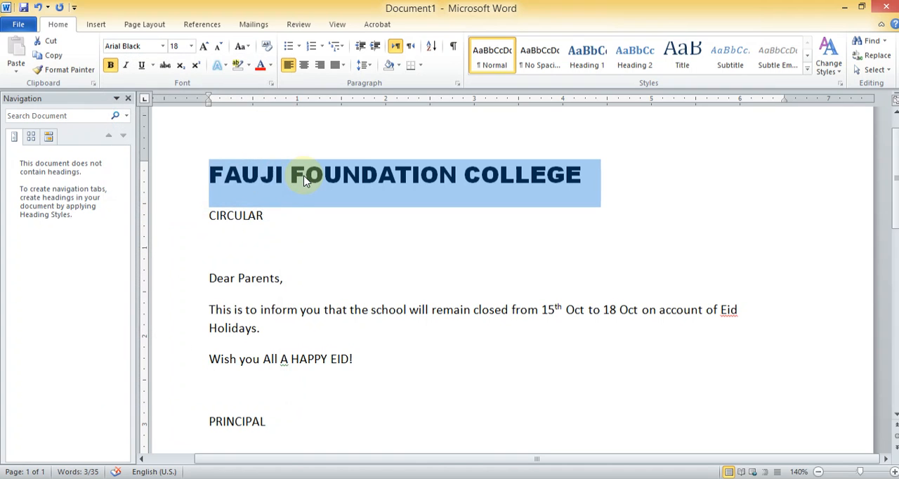
Remove the bold formatting from the college heading and reapply it, leaving the font choice as it is
{"action": "left_click", "coordinate": [111, 66]}
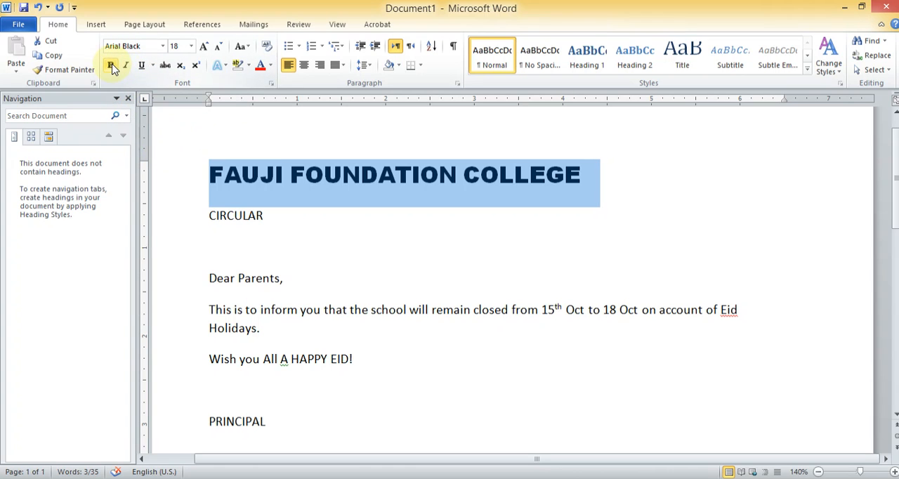
{"action": "left_click", "coordinate": [113, 67]}
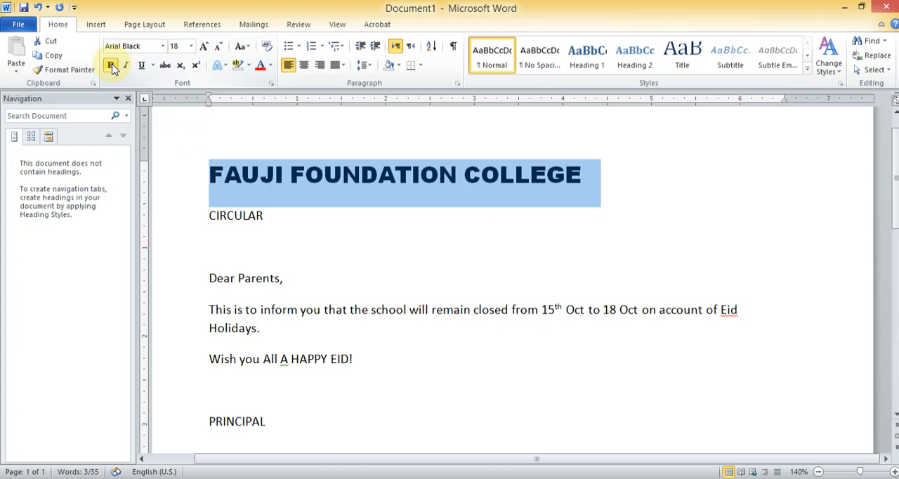
{"action": "left_click", "coordinate": [163, 45]}
{"action": "left_click", "coordinate": [163, 45]}
{"action": "left_click", "coordinate": [359, 211]}
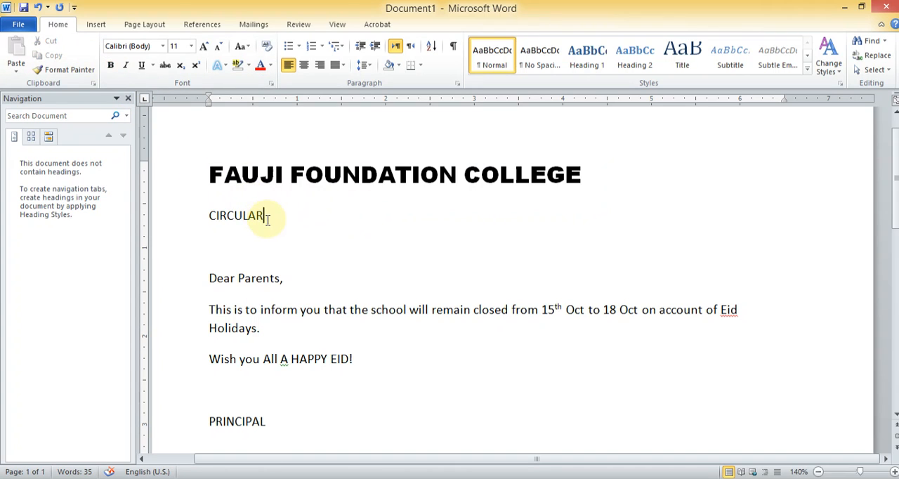
Format the word "CIRCULAR" below the heading as bold Arial Black text in size 16
{"action": "left_click_drag", "start_coordinate": [268, 220], "coordinate": [212, 217]}
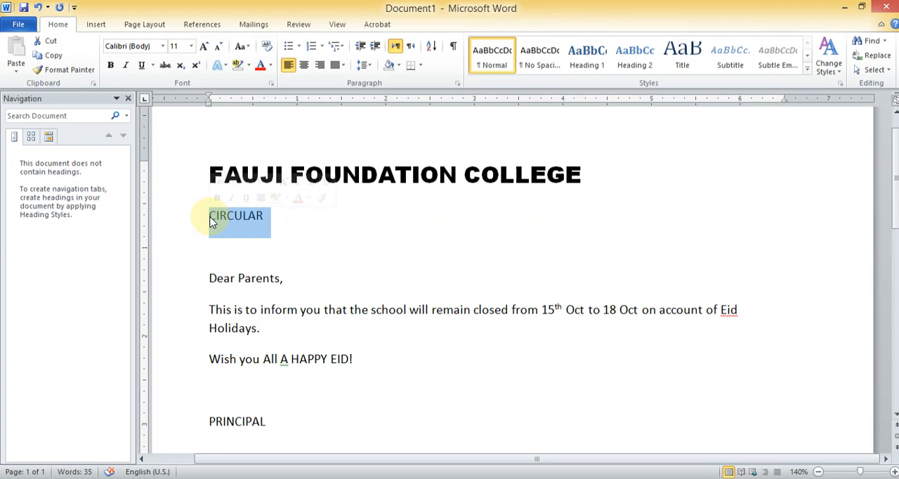
{"action": "left_click", "coordinate": [191, 47]}
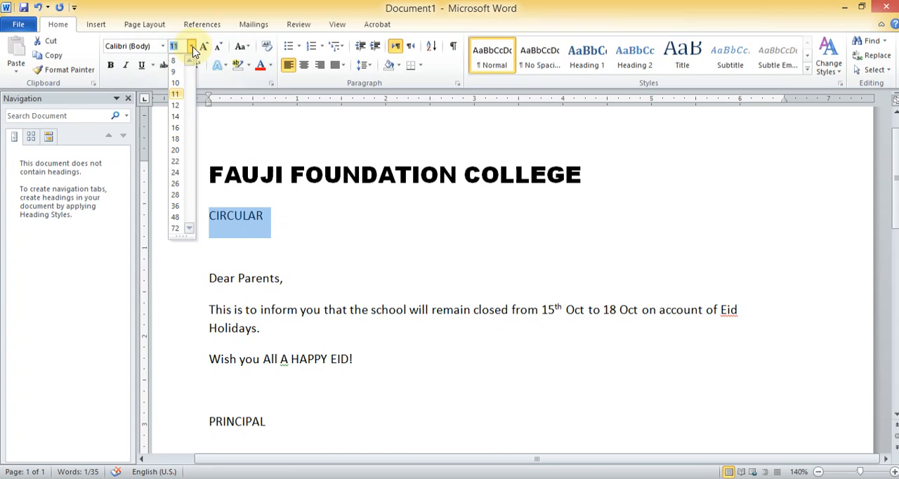
{"action": "left_click", "coordinate": [176, 128]}
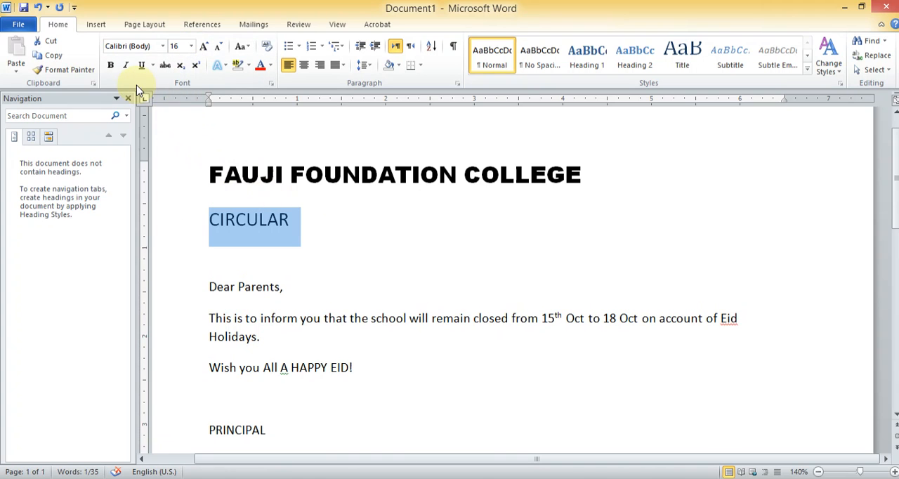
{"action": "left_click", "coordinate": [111, 67]}
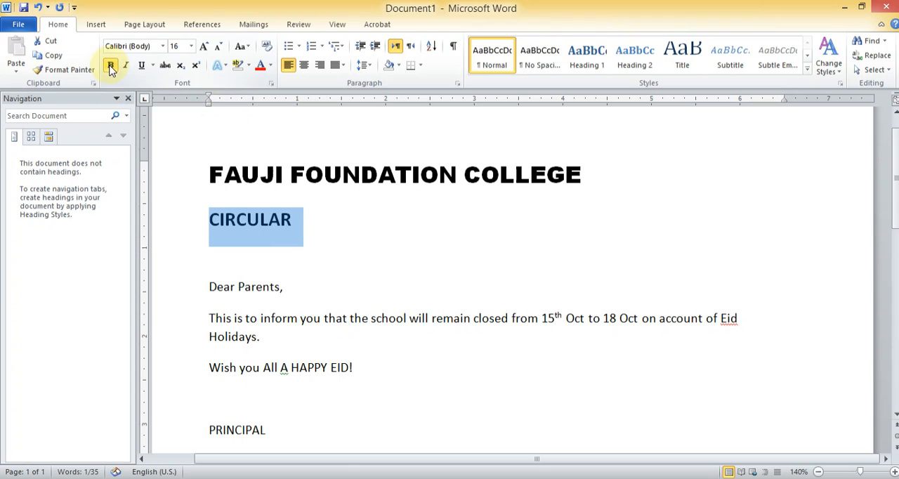
{"action": "left_click", "coordinate": [163, 46]}
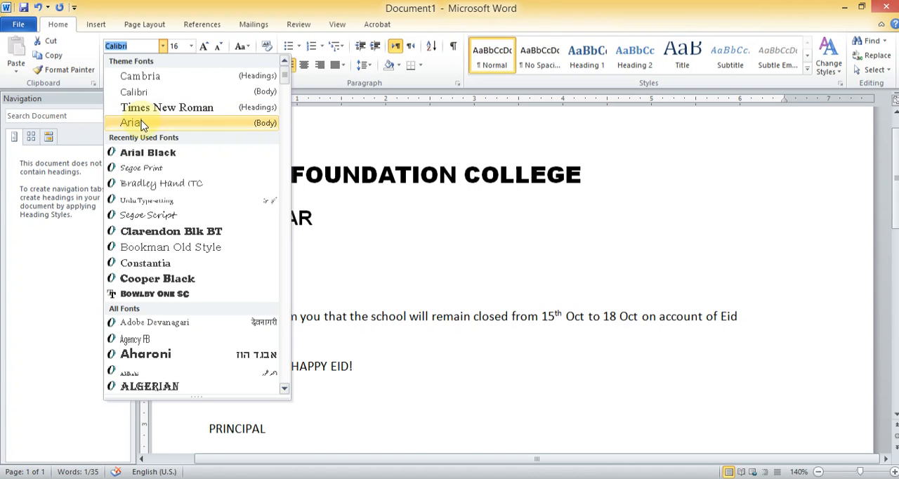
{"action": "left_click", "coordinate": [137, 152]}
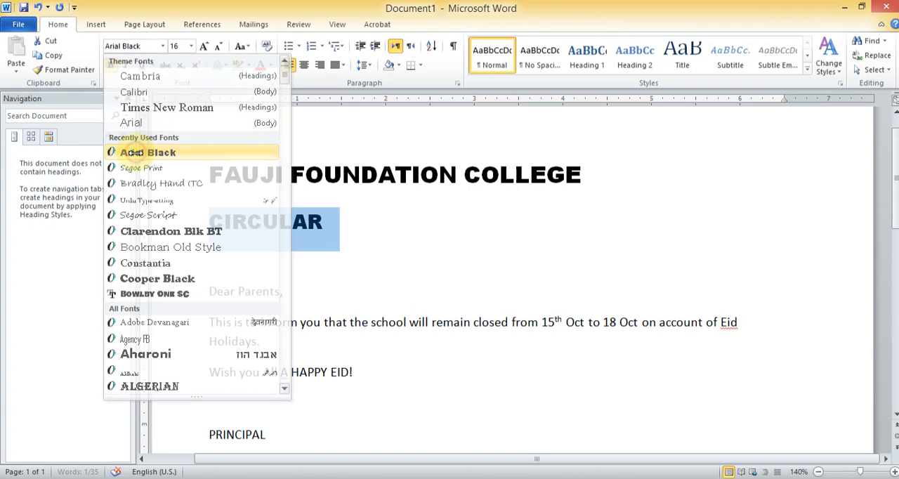
{"action": "left_click", "coordinate": [322, 222]}
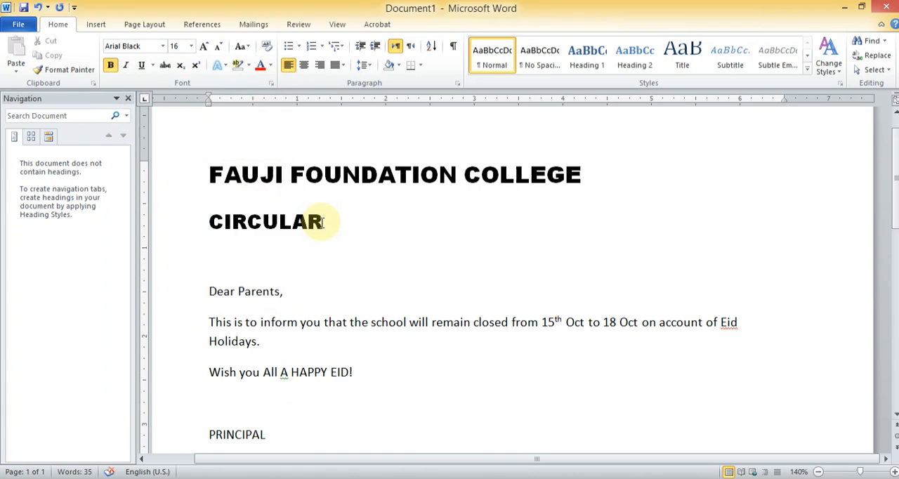
Italicize the word "CIRCULAR" below the heading and remove the italics again
{"action": "left_click_drag", "start_coordinate": [323, 222], "coordinate": [214, 224]}
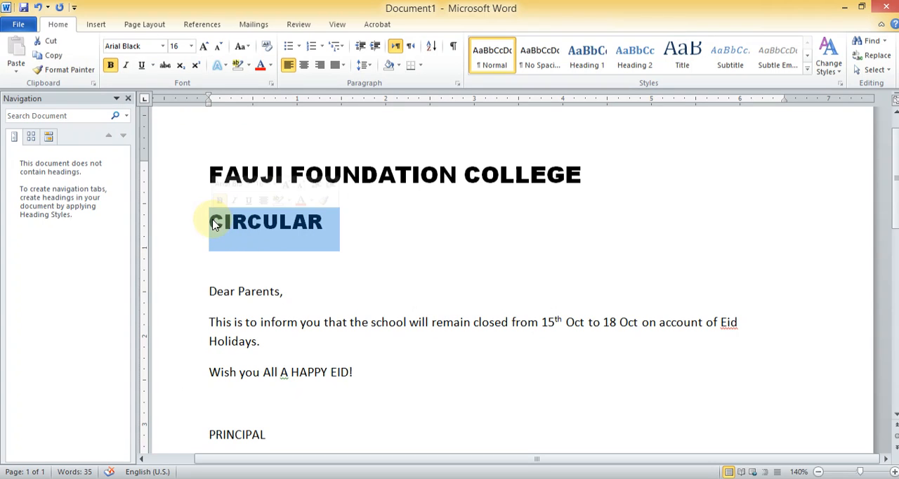
{"action": "left_click", "coordinate": [125, 66]}
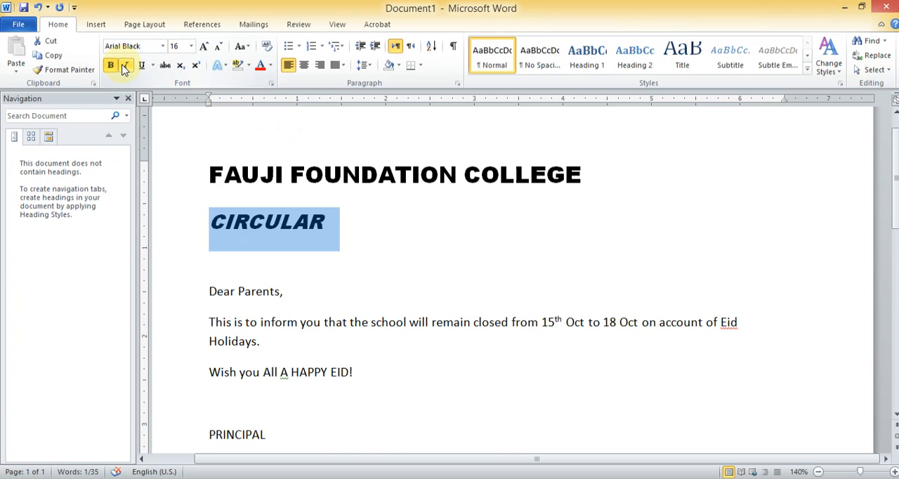
{"action": "left_click", "coordinate": [125, 65]}
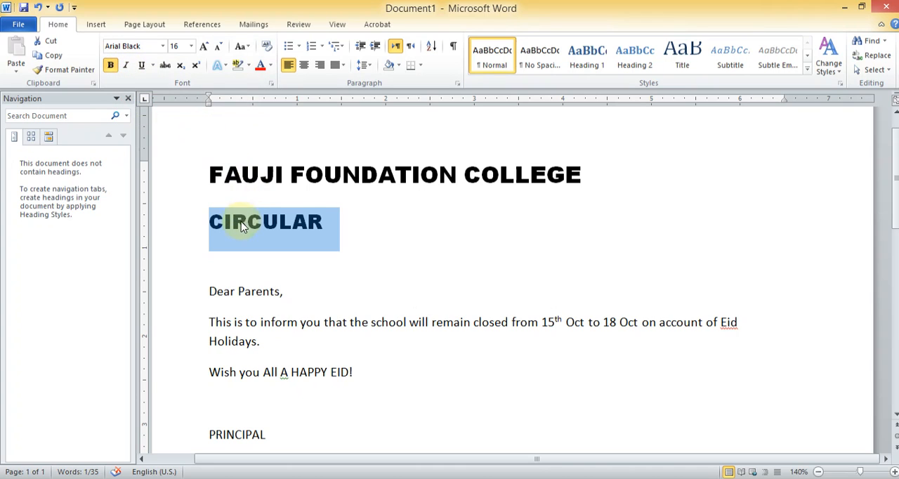
{"action": "left_click", "coordinate": [333, 223]}
{"action": "left_click_drag", "start_coordinate": [326, 223], "coordinate": [215, 232]}
{"action": "left_click", "coordinate": [402, 240]}
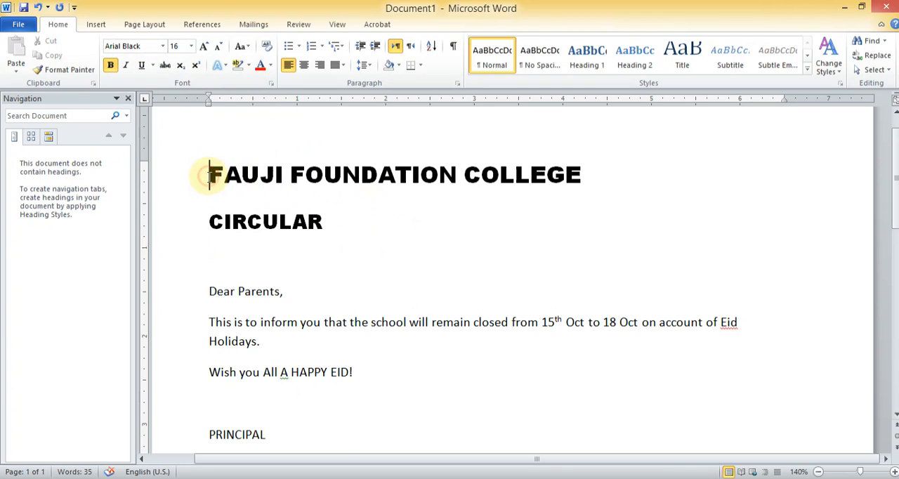
Center the "FAUJI FOUNDATION COLLEGE" heading and the "CIRCULAR" line on the page
{"action": "left_click_drag", "start_coordinate": [209, 175], "coordinate": [646, 150]}
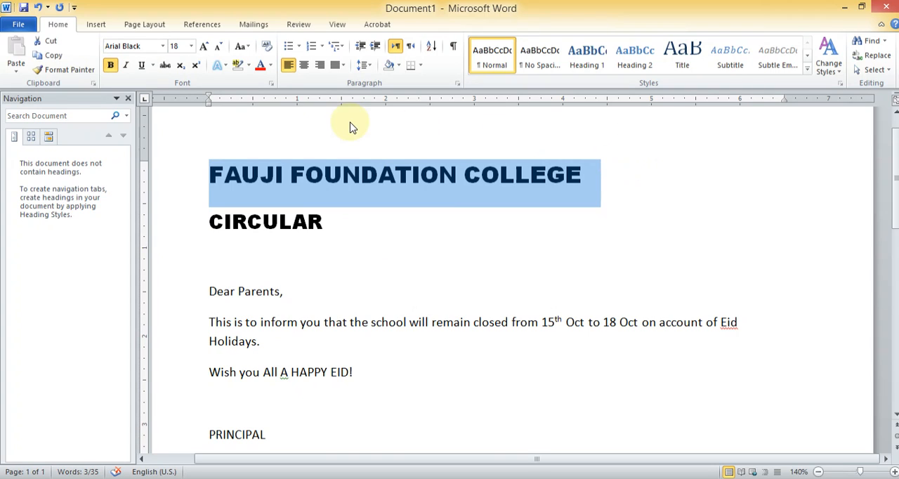
{"action": "left_click", "coordinate": [304, 66]}
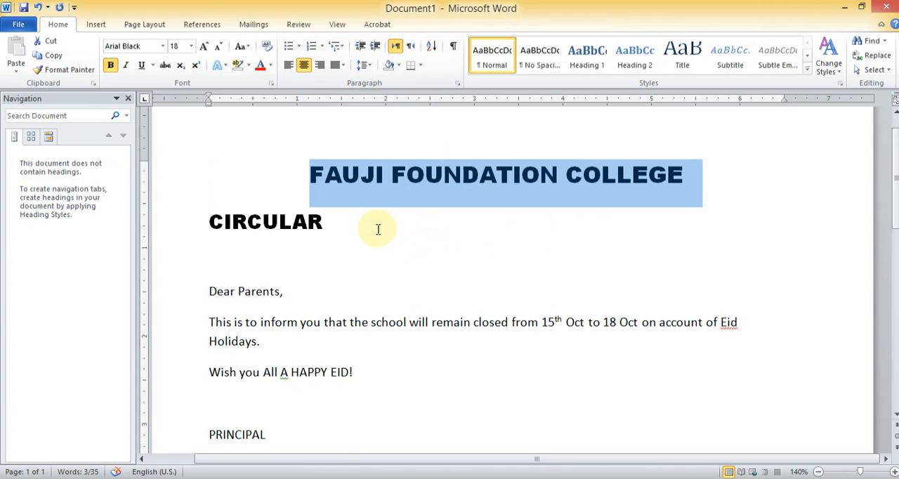
{"action": "left_click_drag", "start_coordinate": [333, 224], "coordinate": [216, 222]}
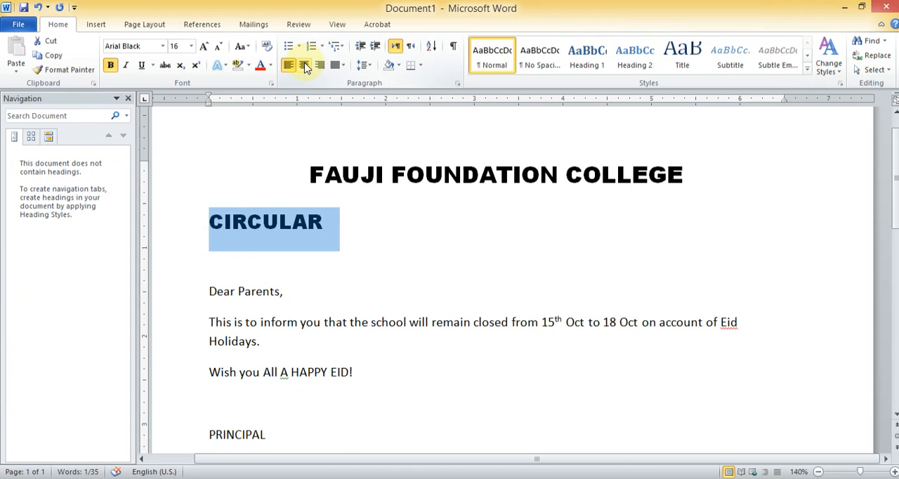
{"action": "left_click", "coordinate": [304, 66]}
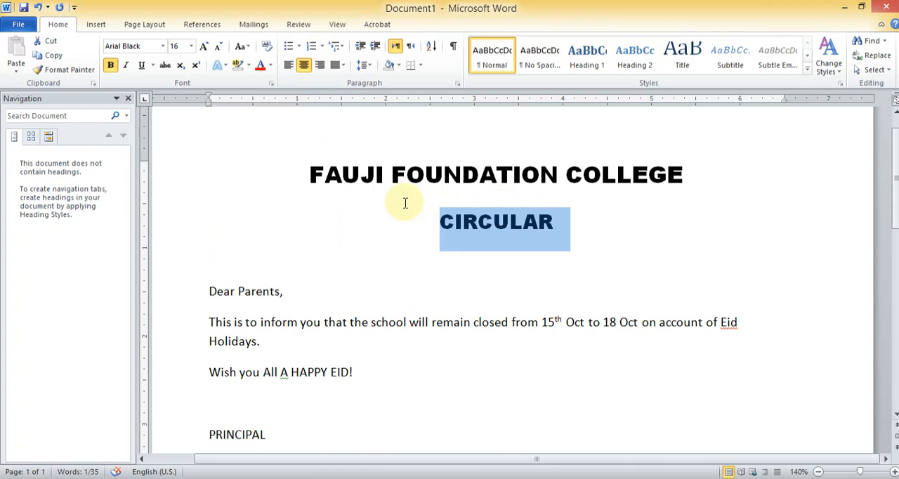
Center the "Wish you All A HAPPY EID!" line below the circular's body paragraph
{"action": "left_click", "coordinate": [208, 292]}
{"action": "left_click_drag", "start_coordinate": [209, 292], "coordinate": [286, 292]}
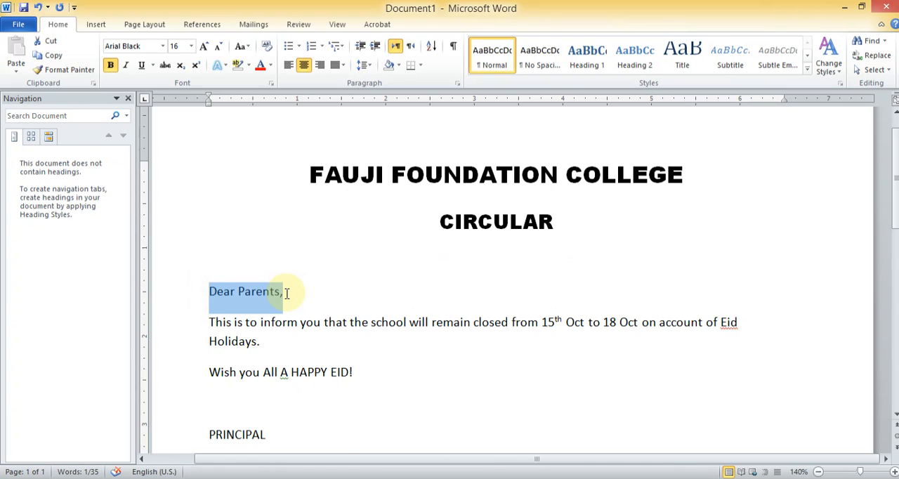
{"action": "left_click_drag", "start_coordinate": [205, 321], "coordinate": [268, 344]}
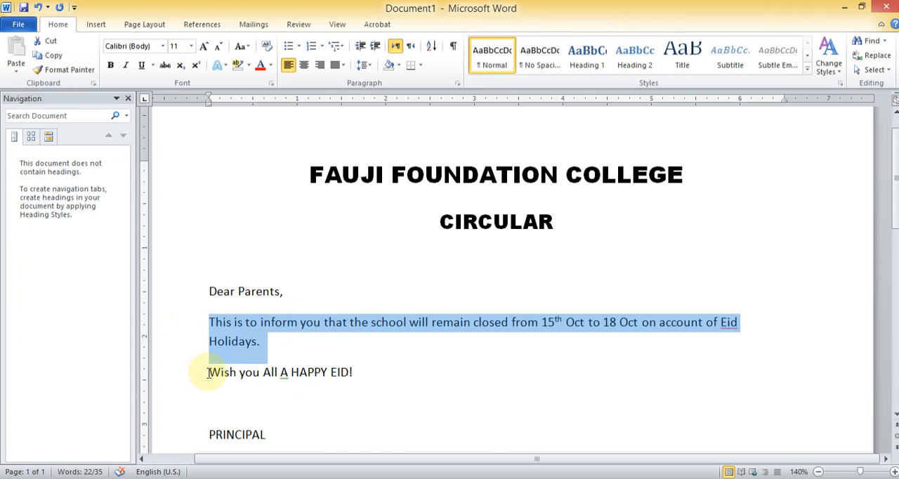
{"action": "left_click_drag", "start_coordinate": [209, 372], "coordinate": [352, 376]}
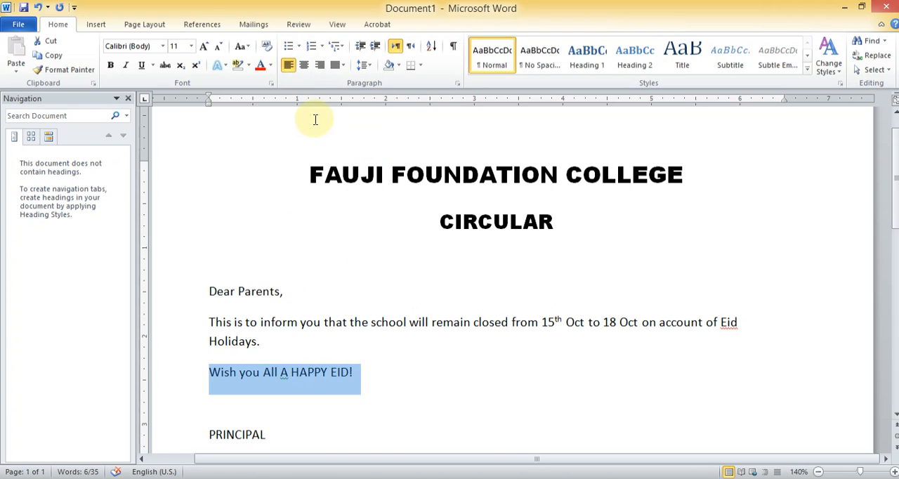
{"action": "left_click", "coordinate": [307, 67]}
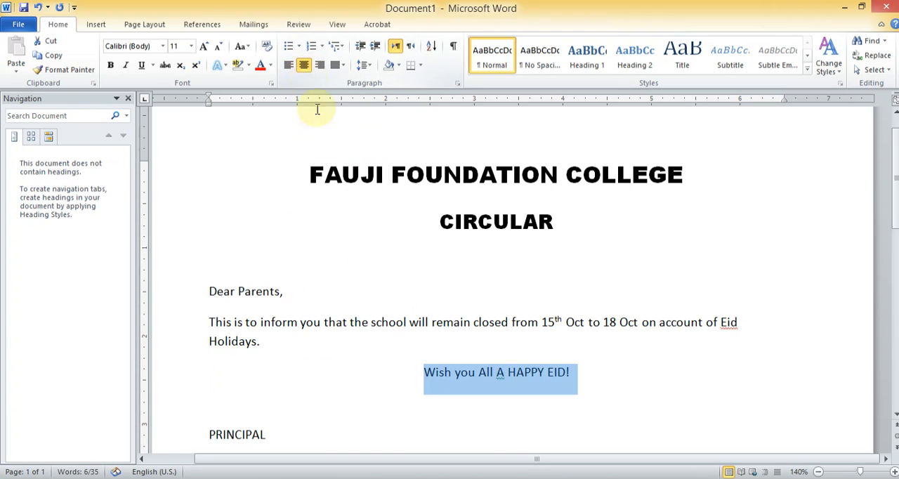
Make the words "A HAPPY EID!" bold in the centered greeting line
{"action": "left_click", "coordinate": [499, 374]}
{"action": "left_click_drag", "start_coordinate": [497, 373], "coordinate": [570, 374]}
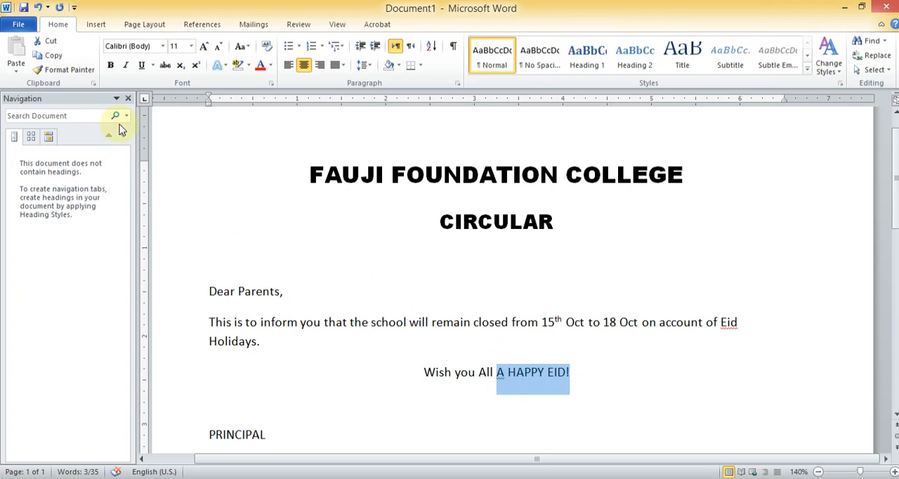
{"action": "left_click", "coordinate": [110, 67]}
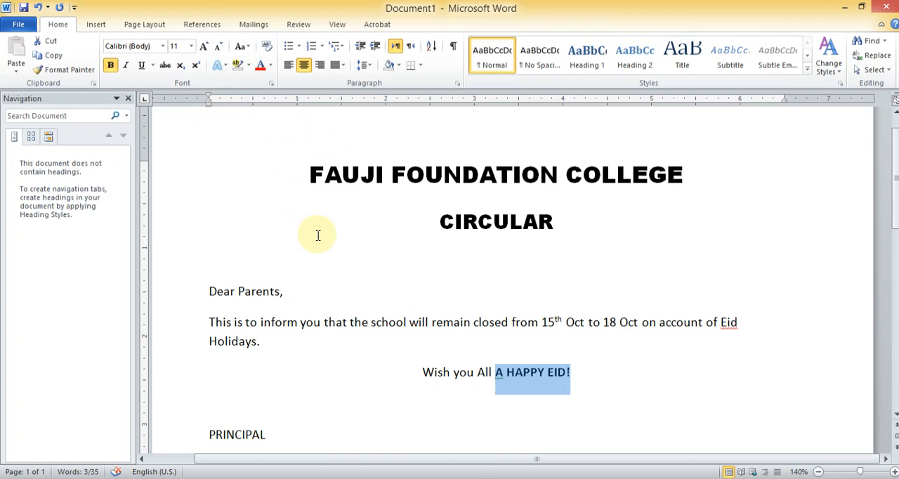
{"action": "left_click", "coordinate": [210, 436]}
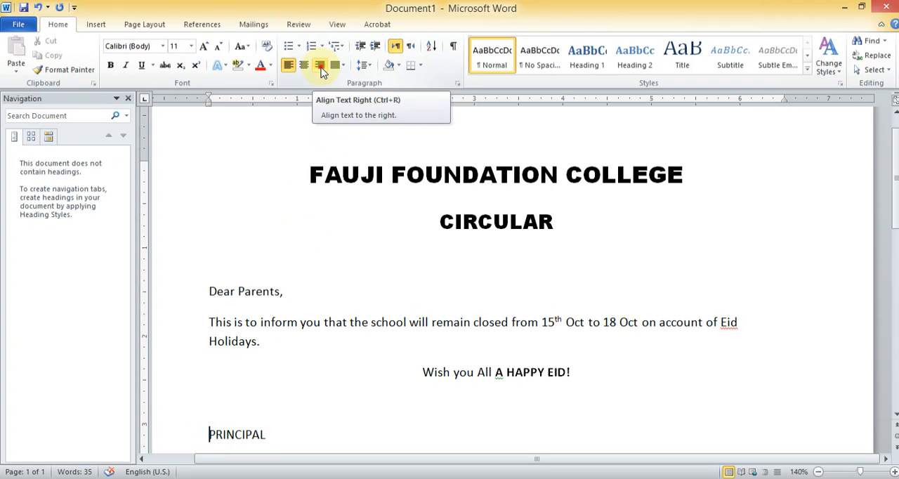
{"action": "left_click", "coordinate": [320, 67]}
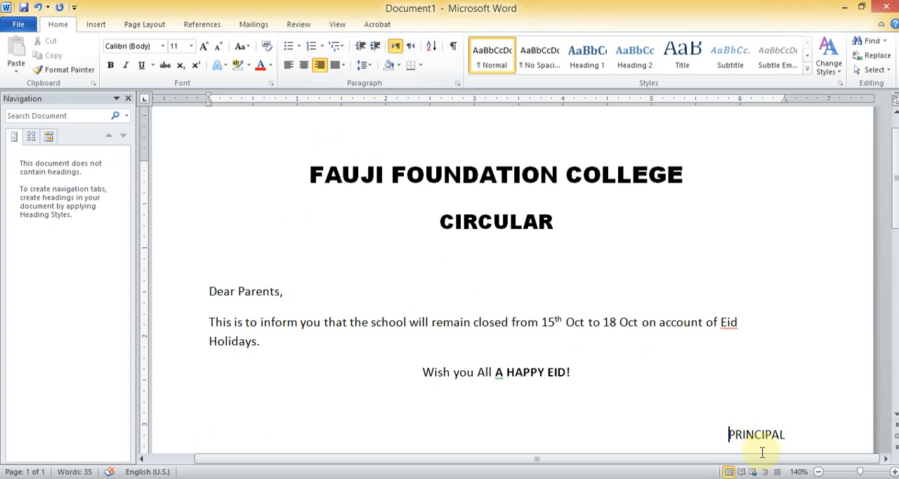
{"action": "left_click_drag", "start_coordinate": [787, 436], "coordinate": [724, 432]}
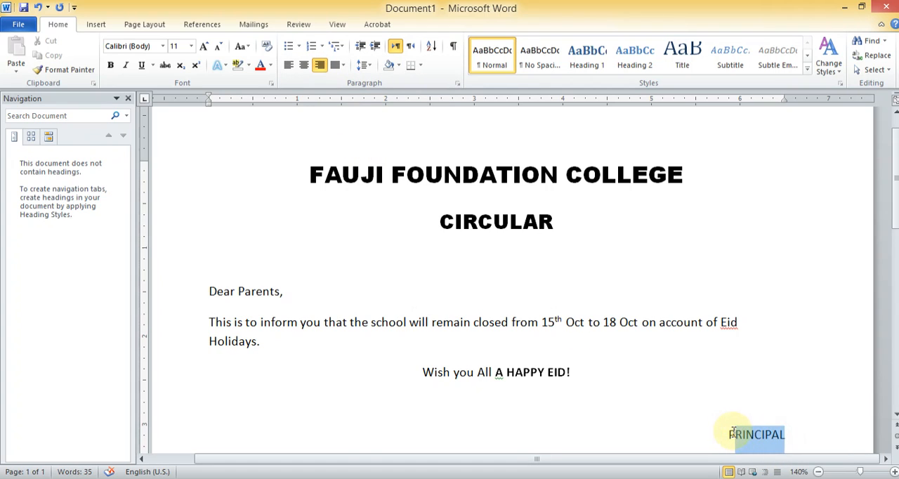
{"action": "key", "text": "ctrl+z"}
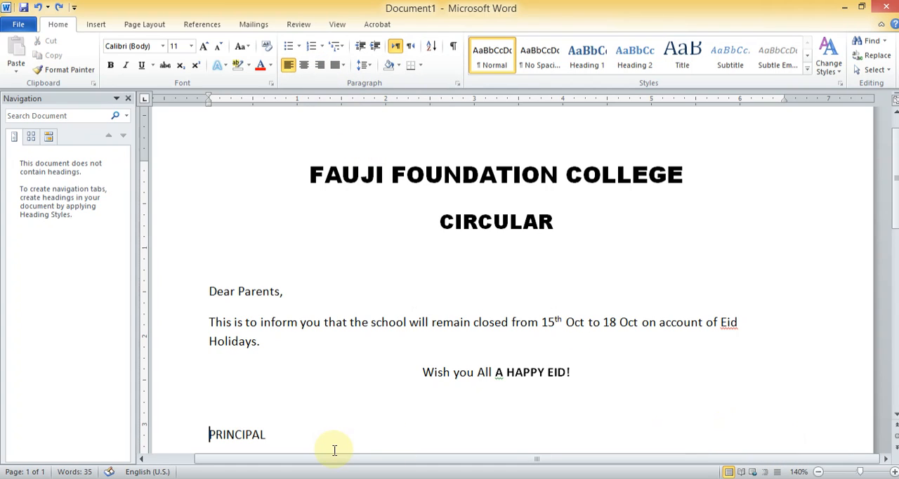
Right-align the "PRINCIPAL" signature line at the end of the circular
{"action": "left_click_drag", "start_coordinate": [268, 436], "coordinate": [207, 434]}
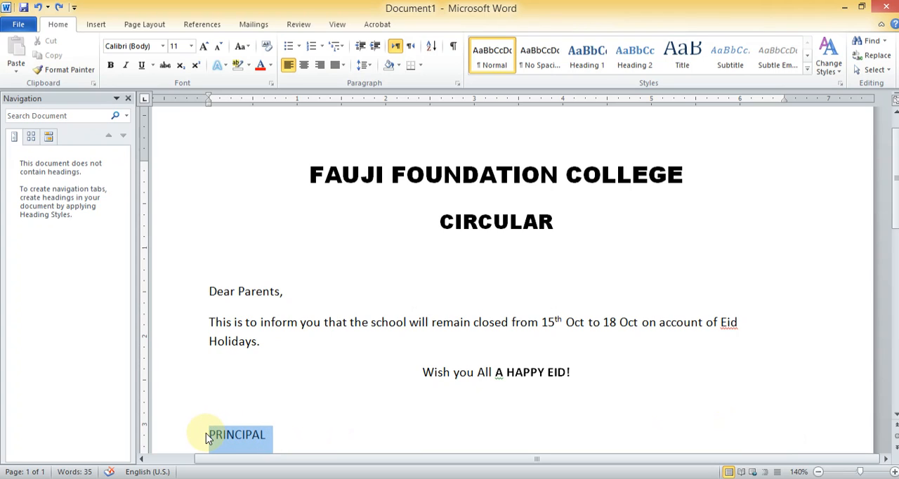
{"action": "left_click", "coordinate": [319, 65]}
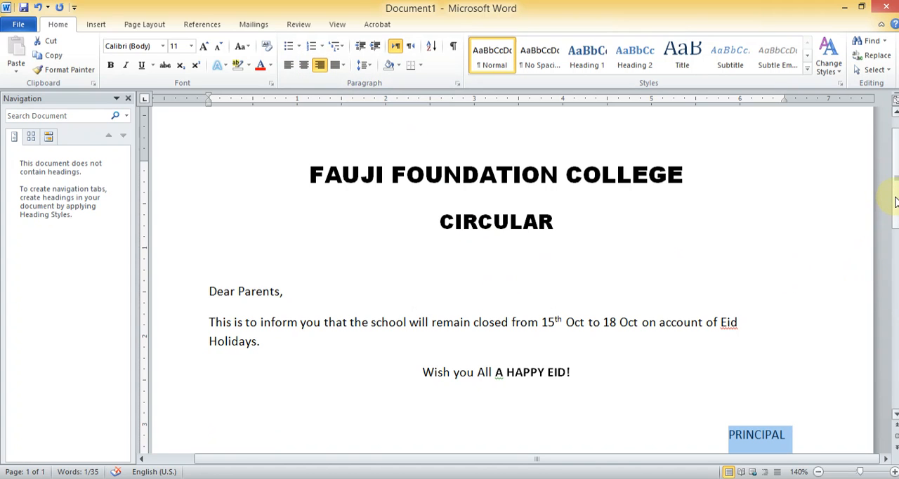
{"action": "scroll", "coordinate": [895, 202], "scroll_direction": "down", "scroll_amount": 3}
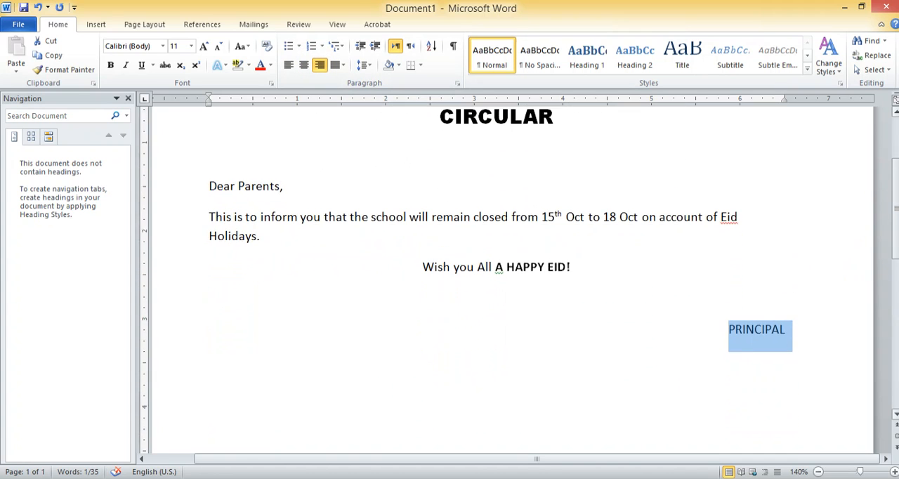
Set the font size of the "FAUJI FOUNDATION COLLEGE" heading to 16
{"action": "scroll", "coordinate": [519, 281], "scroll_direction": "up", "scroll_amount": 4}
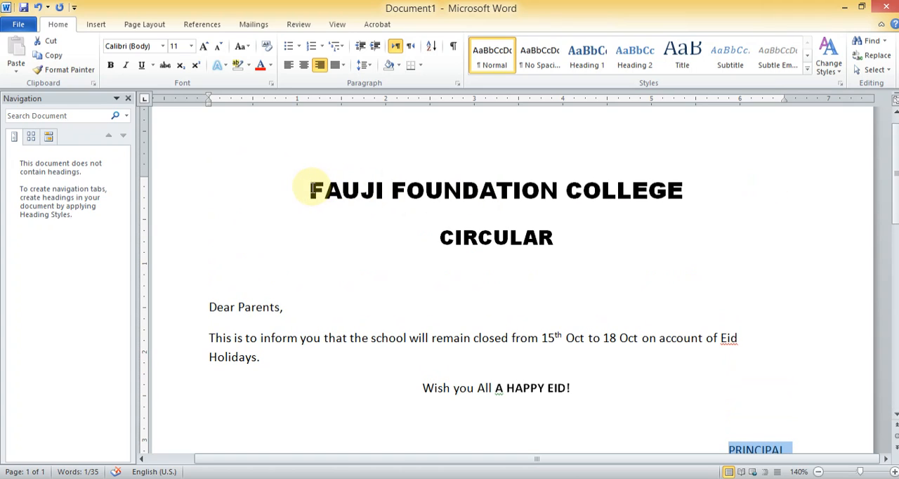
{"action": "left_click_drag", "start_coordinate": [310, 189], "coordinate": [691, 214]}
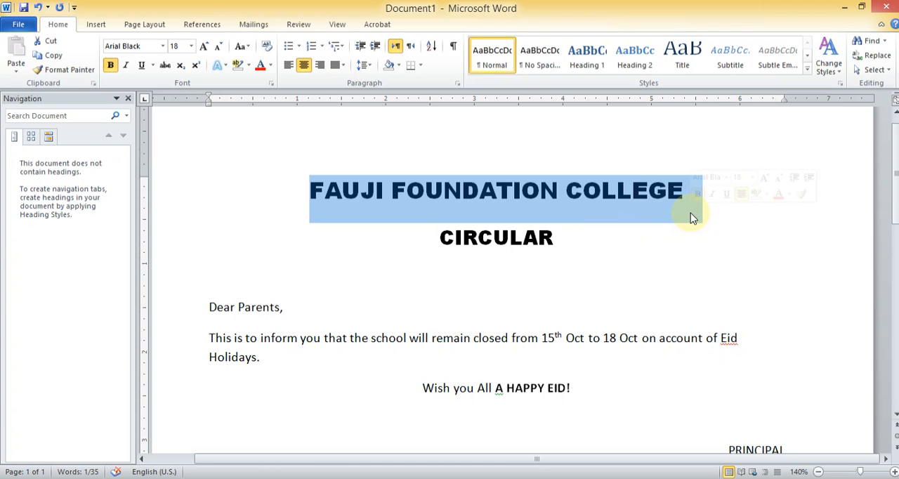
{"action": "left_click", "coordinate": [191, 46]}
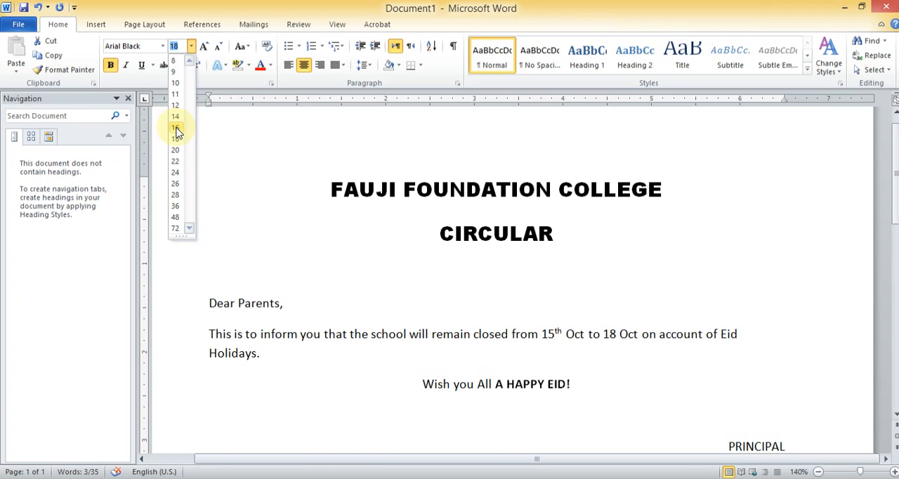
{"action": "left_click", "coordinate": [176, 128]}
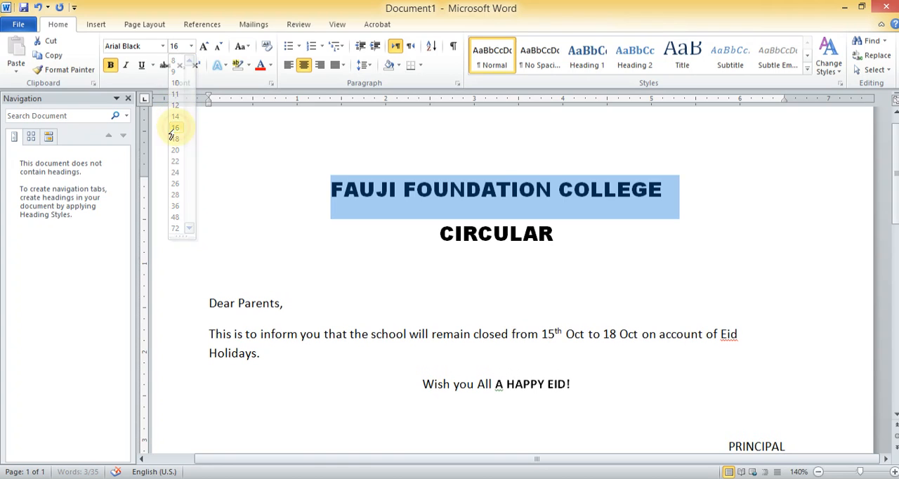
Set the font size of the word "CIRCULAR" below the college heading to 14
{"action": "left_click", "coordinate": [554, 233]}
{"action": "left_click_drag", "start_coordinate": [554, 233], "coordinate": [439, 234]}
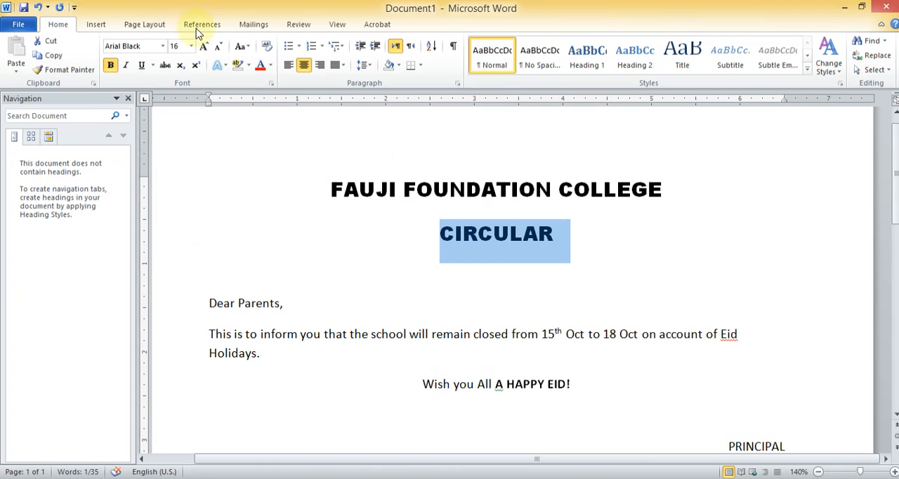
{"action": "left_click", "coordinate": [190, 46]}
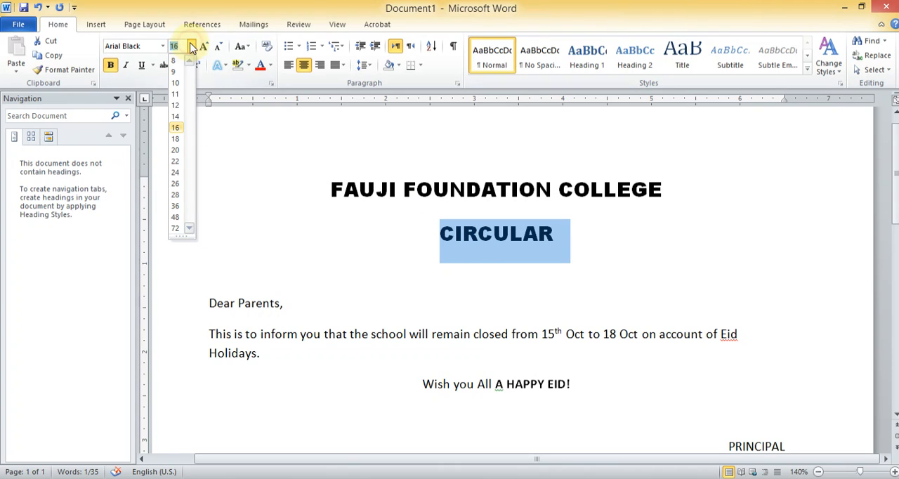
{"action": "left_click", "coordinate": [176, 116]}
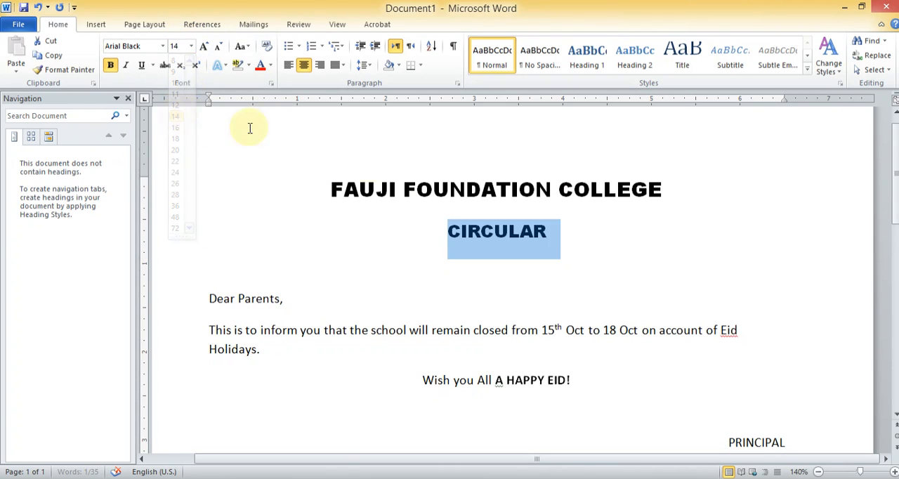
{"action": "left_click", "coordinate": [570, 237]}
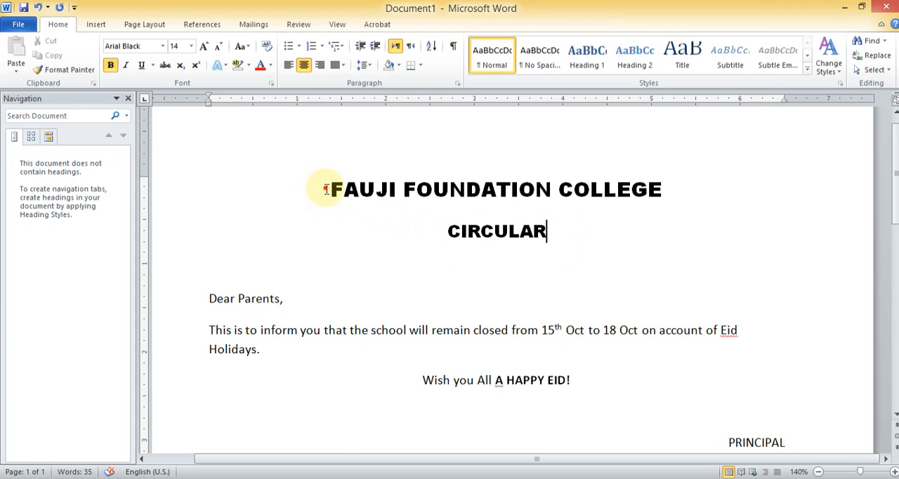
Remove the space after the "FAUJI FOUNDATION COLLEGE" heading paragraph so that "CIRCULAR" sits closer beneath it
{"action": "left_click_drag", "start_coordinate": [325, 189], "coordinate": [651, 192]}
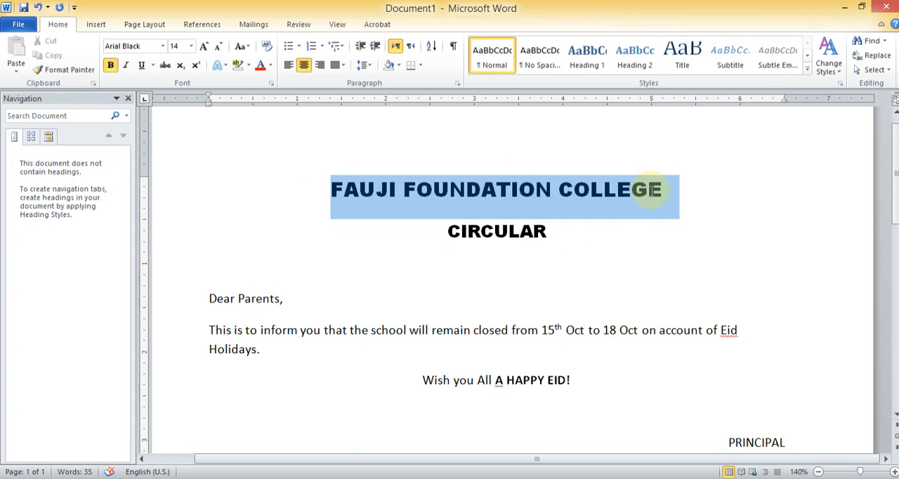
{"action": "left_click", "coordinate": [558, 214]}
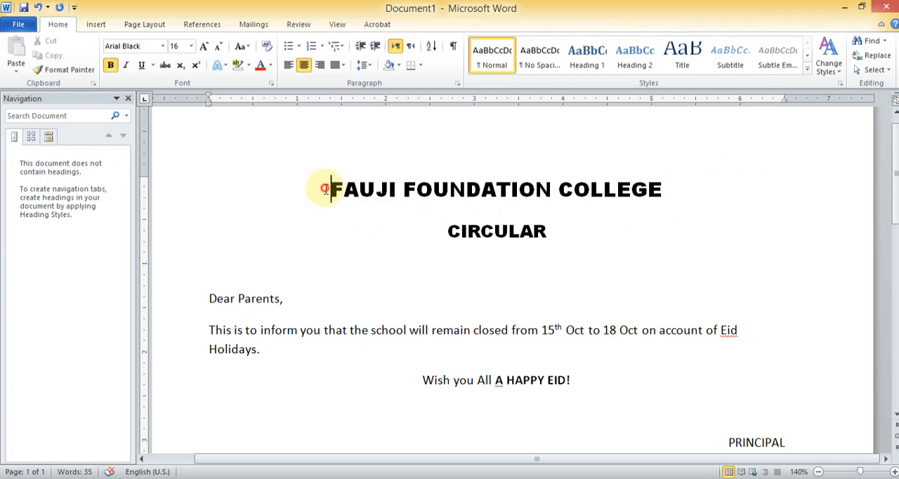
{"action": "left_click_drag", "start_coordinate": [321, 190], "coordinate": [646, 191]}
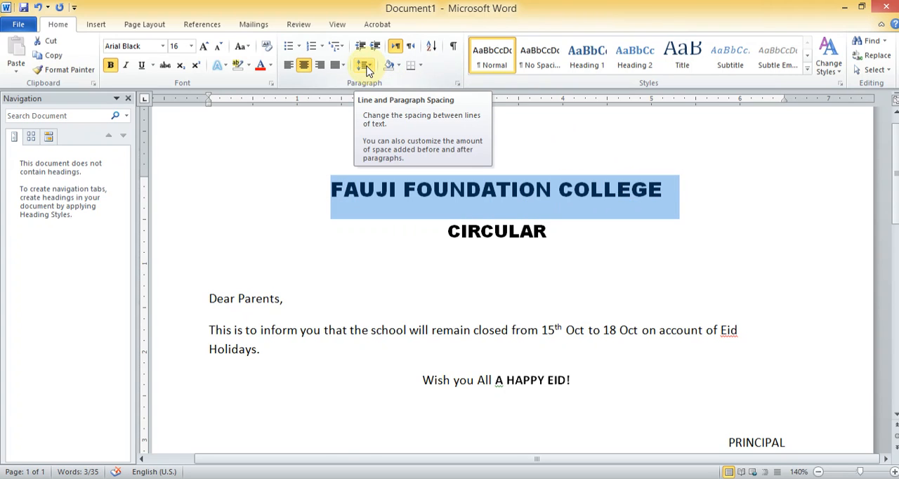
{"action": "left_click", "coordinate": [365, 65]}
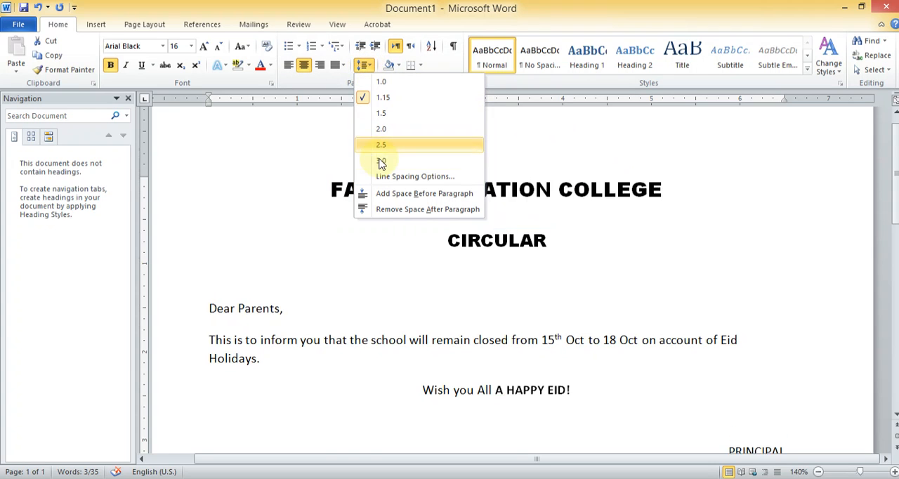
{"action": "left_click", "coordinate": [384, 210]}
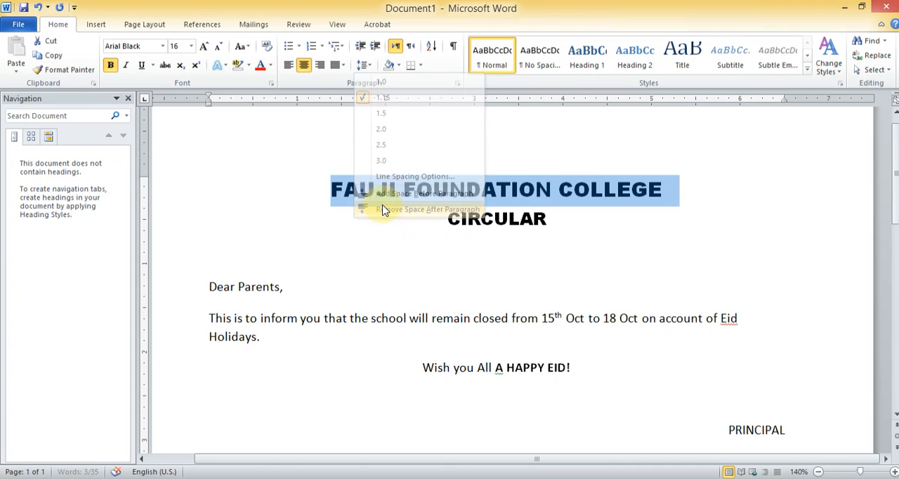
{"action": "left_click_drag", "start_coordinate": [564, 217], "coordinate": [457, 207]}
{"action": "left_click", "coordinate": [562, 224]}
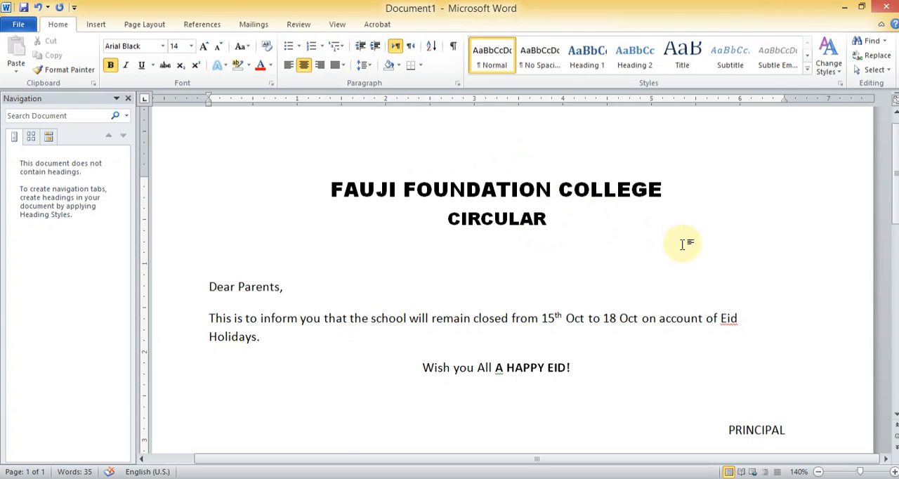
{"action": "mouse_move", "coordinate": [898, 199]}
{"action": "left_mouse_down"}
{"action": "mouse_move", "coordinate": [898, 233]}
{"action": "mouse_move", "coordinate": [898, 212]}
{"action": "left_mouse_up"}
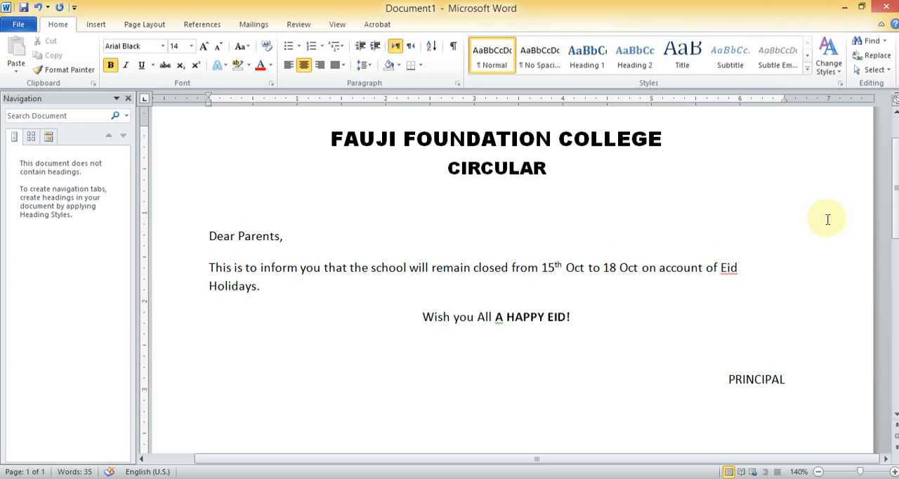
Italicize the "Wish you All A HAPPY EID!" line and remove the italics again
{"action": "left_click", "coordinate": [325, 240]}
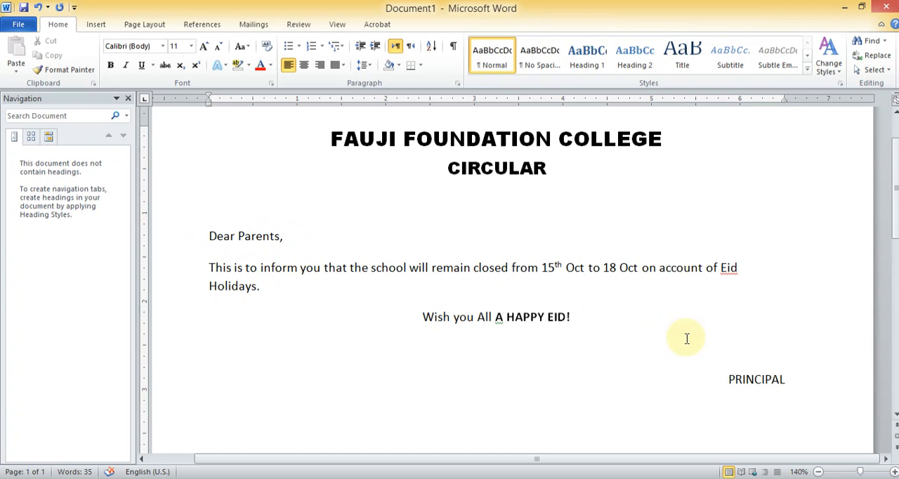
{"action": "left_click_drag", "start_coordinate": [571, 316], "coordinate": [428, 317]}
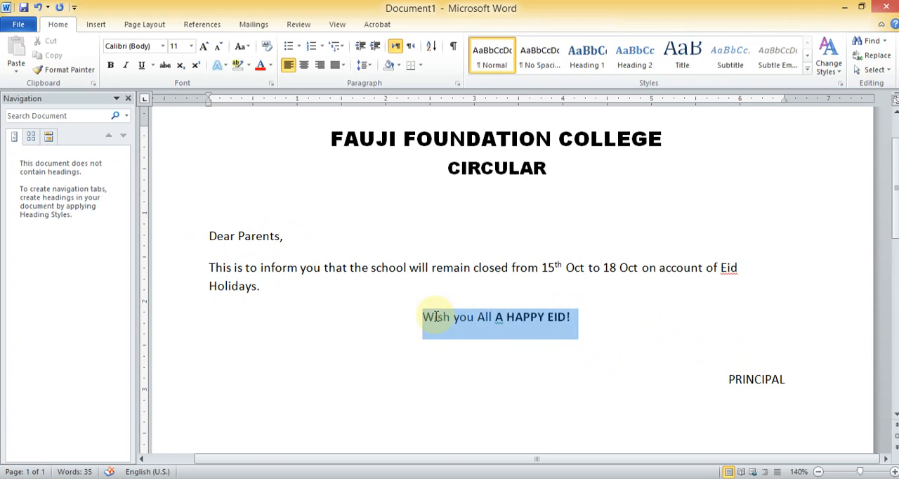
{"action": "left_click", "coordinate": [127, 66]}
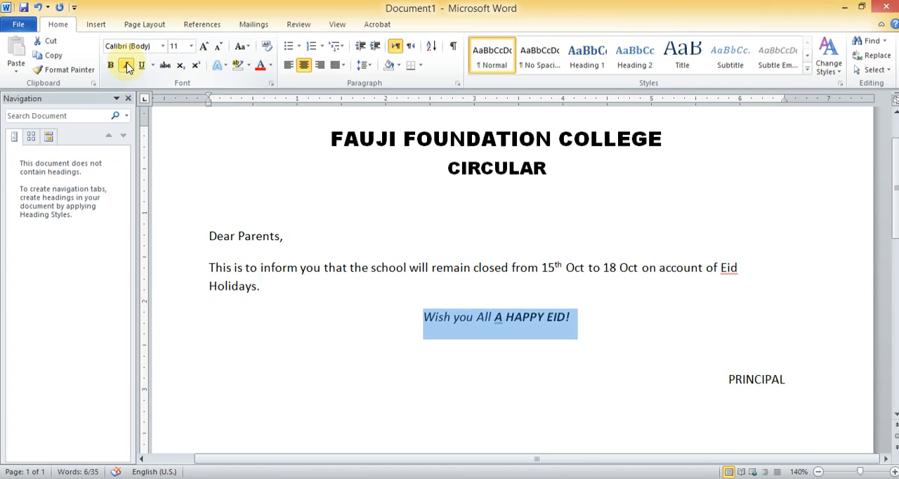
{"action": "left_click", "coordinate": [126, 65]}
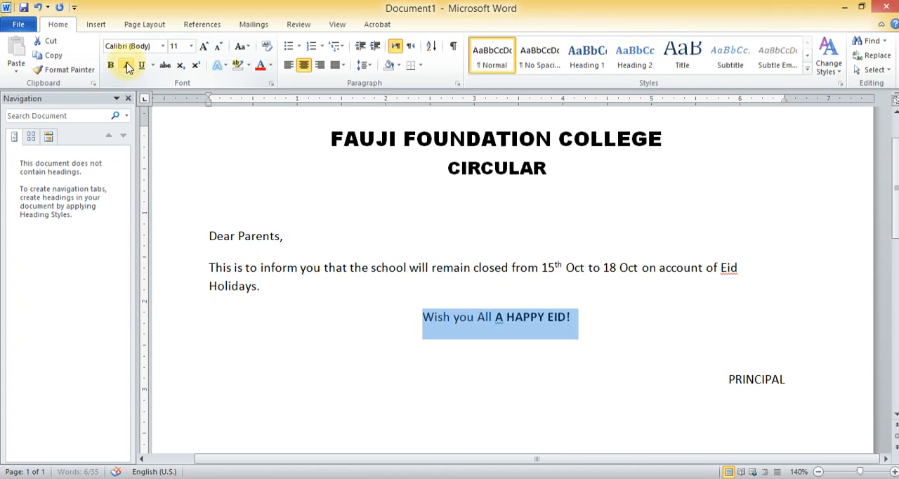
{"action": "left_click", "coordinate": [327, 314]}
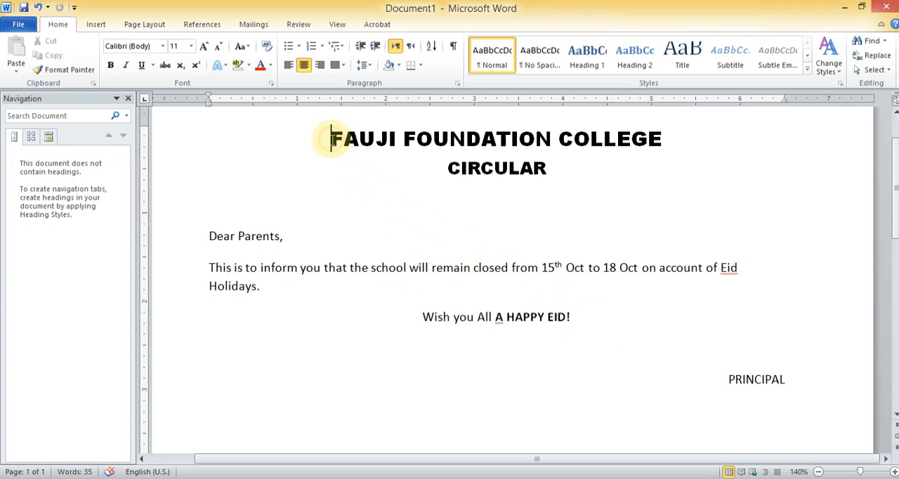
{"action": "left_click_drag", "start_coordinate": [330, 138], "coordinate": [571, 176]}
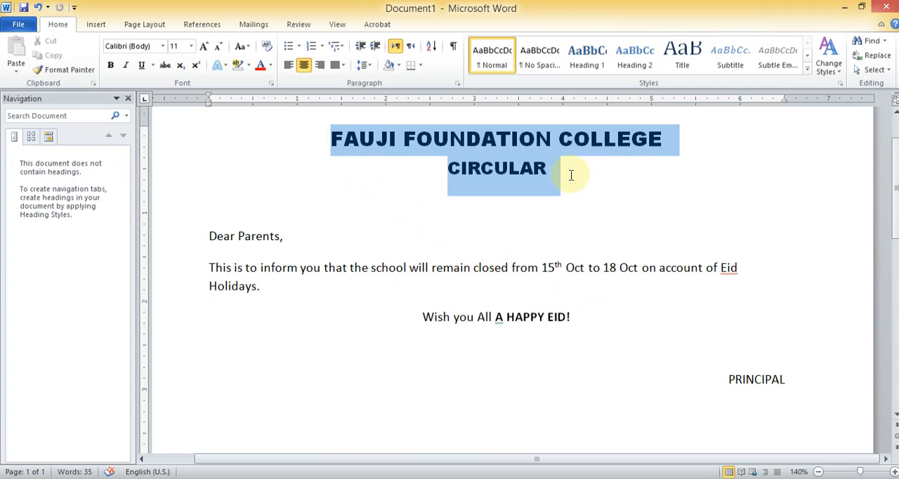
{"action": "left_click", "coordinate": [321, 167]}
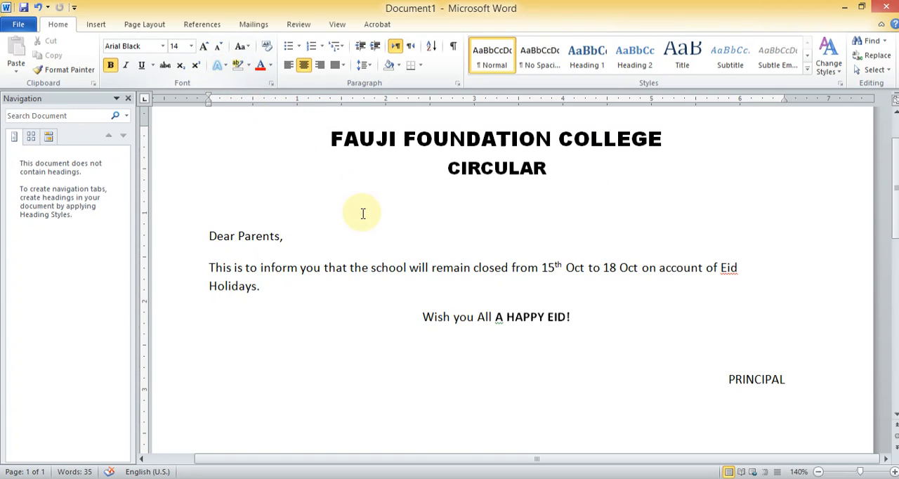
Preview text highlight colours and font colours on the "Dear Parents," line without applying any
{"action": "left_click_drag", "start_coordinate": [283, 237], "coordinate": [220, 238]}
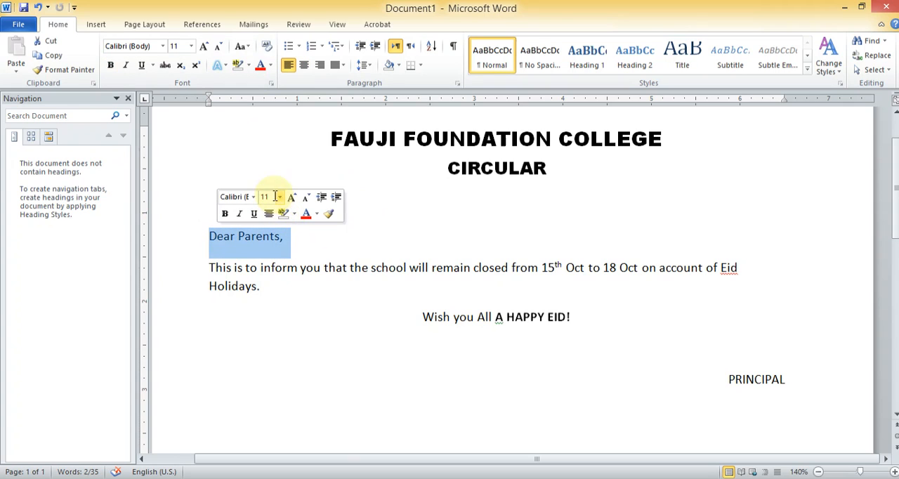
{"action": "left_click", "coordinate": [248, 66]}
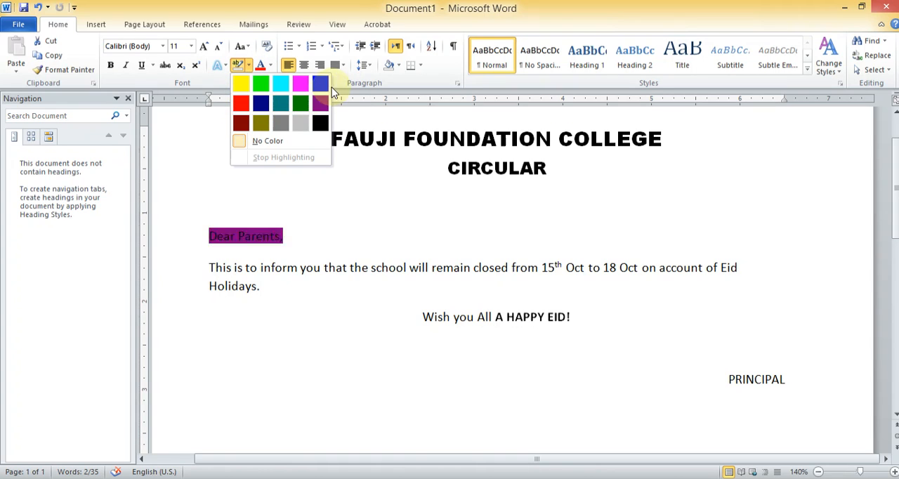
{"action": "left_click", "coordinate": [242, 65]}
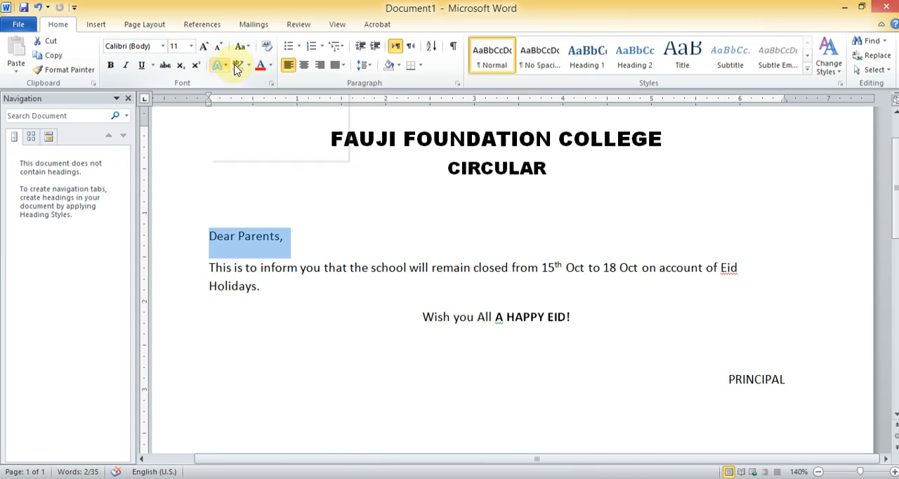
{"action": "left_click", "coordinate": [271, 66]}
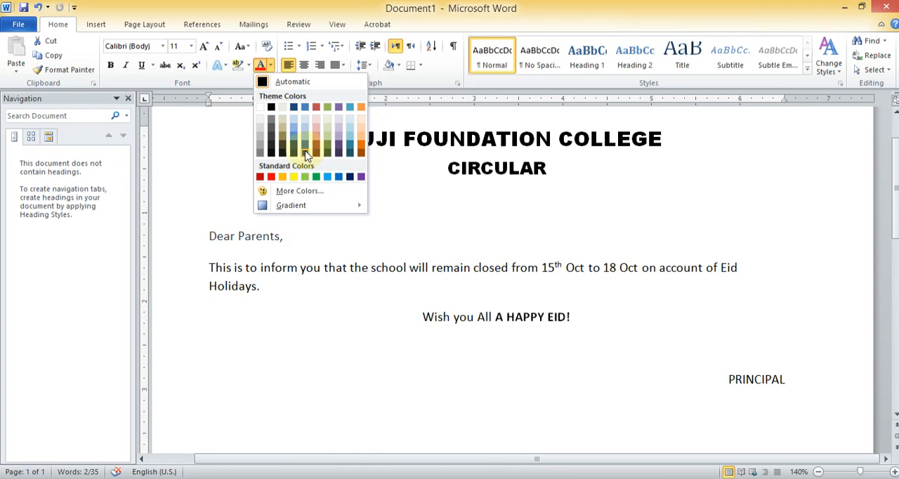
{"action": "left_click", "coordinate": [449, 201]}
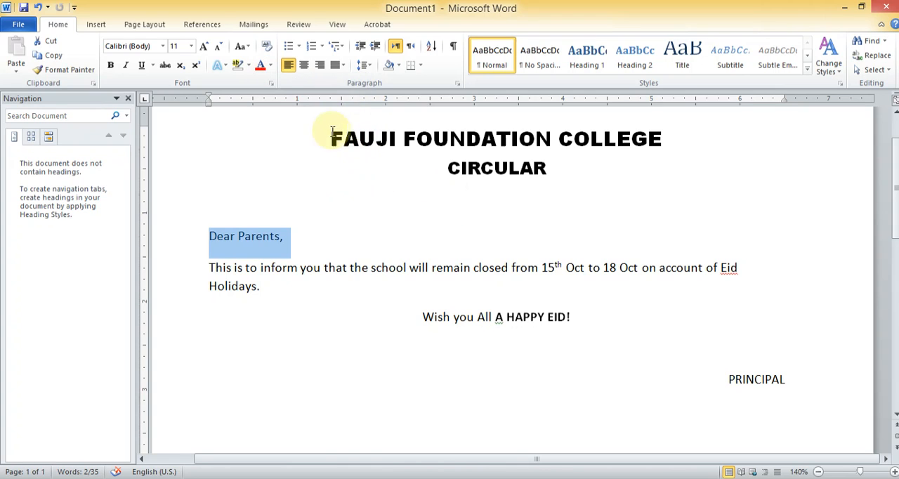
Preview highlight and font colours on the "FAUJI FOUNDATION COLLEGE" heading, and set its font colour to Automatic
{"action": "left_click_drag", "start_coordinate": [331, 137], "coordinate": [359, 138]}
{"action": "left_click_drag", "start_coordinate": [441, 125], "coordinate": [671, 139]}
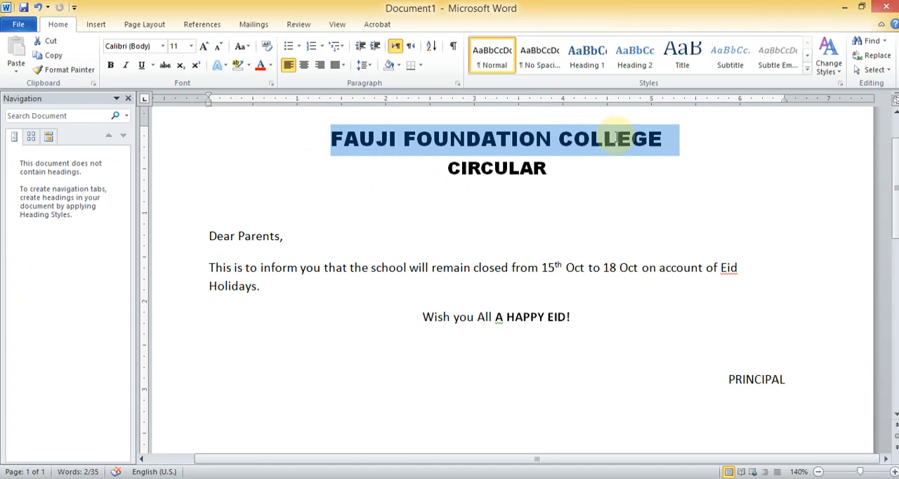
{"action": "left_click", "coordinate": [248, 65]}
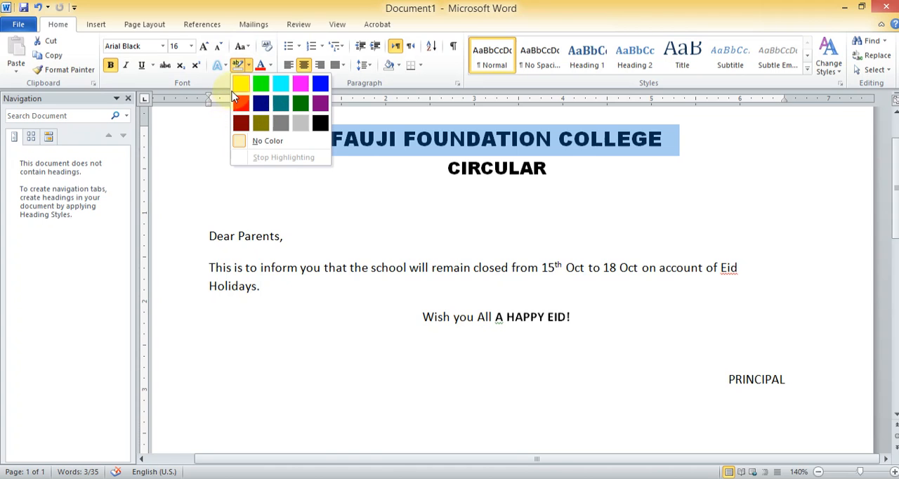
{"action": "left_click", "coordinate": [209, 143]}
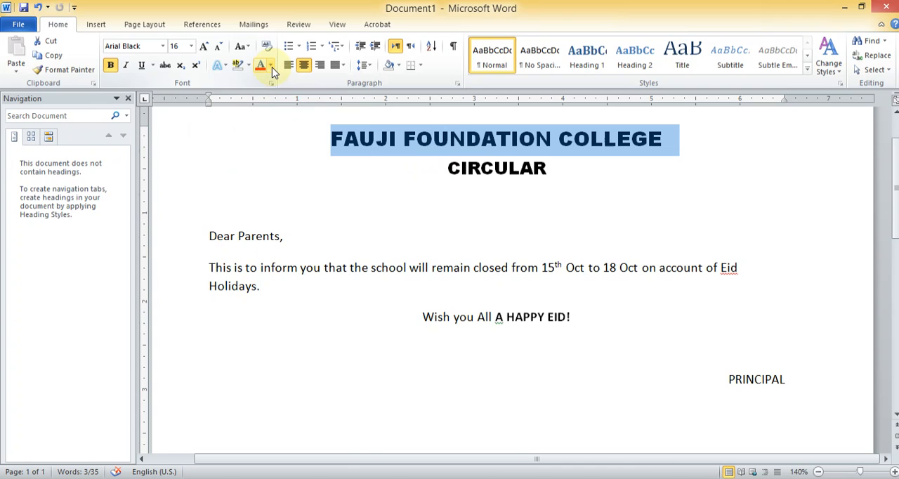
{"action": "left_click", "coordinate": [271, 67]}
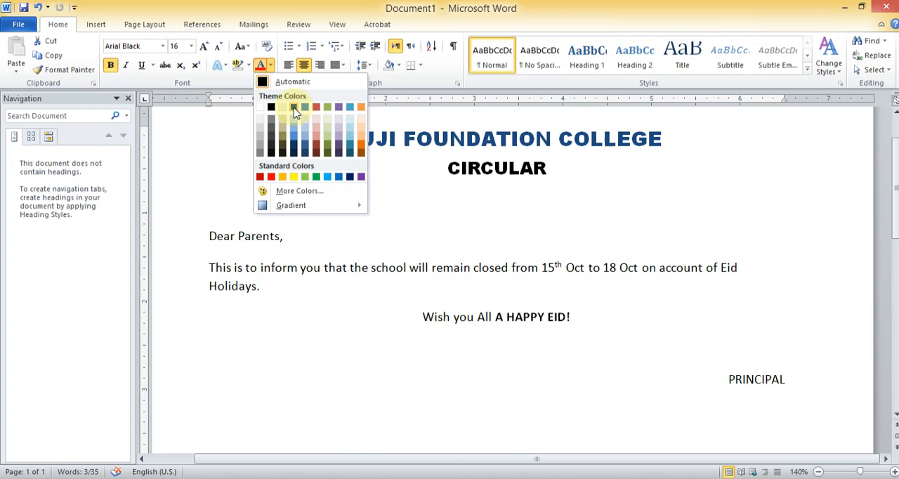
{"action": "left_click", "coordinate": [264, 83]}
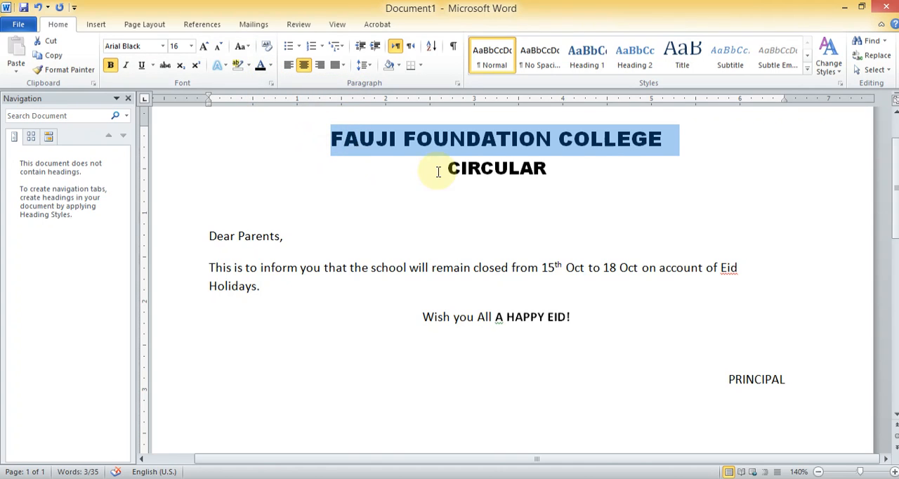
Underline the "FAUJI FOUNDATION COLLEGE" heading, and italicize it and remove the italics again
{"action": "left_click", "coordinate": [143, 66]}
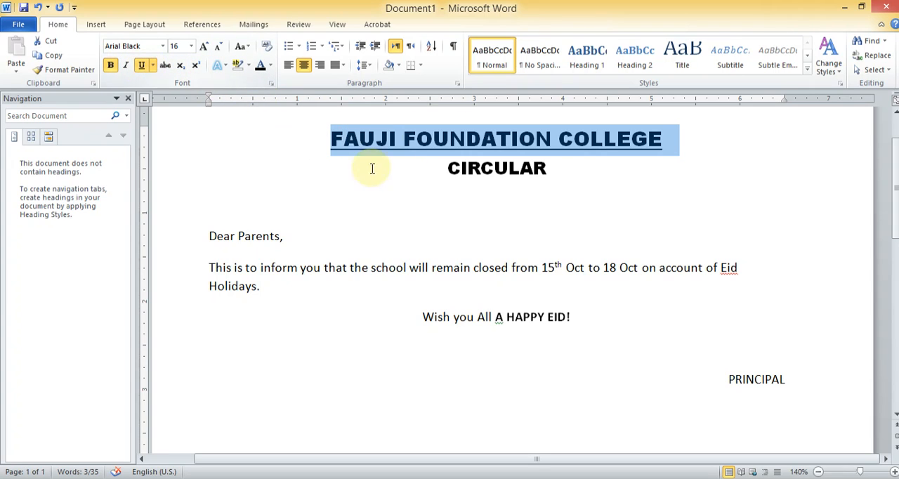
{"action": "left_click", "coordinate": [127, 68]}
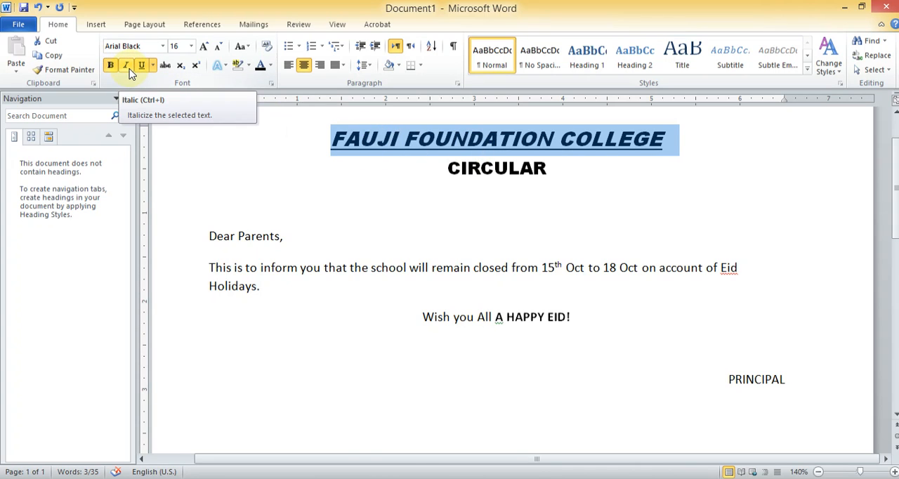
{"action": "left_click", "coordinate": [127, 67]}
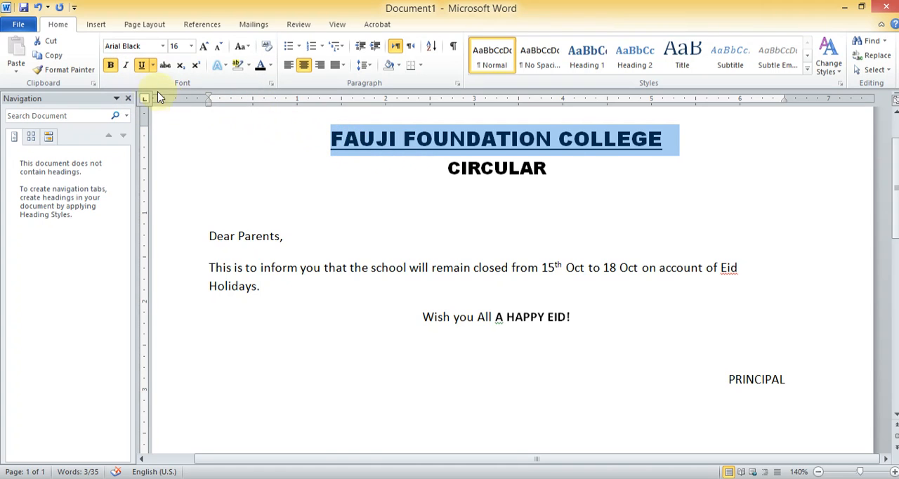
{"action": "left_click", "coordinate": [557, 169]}
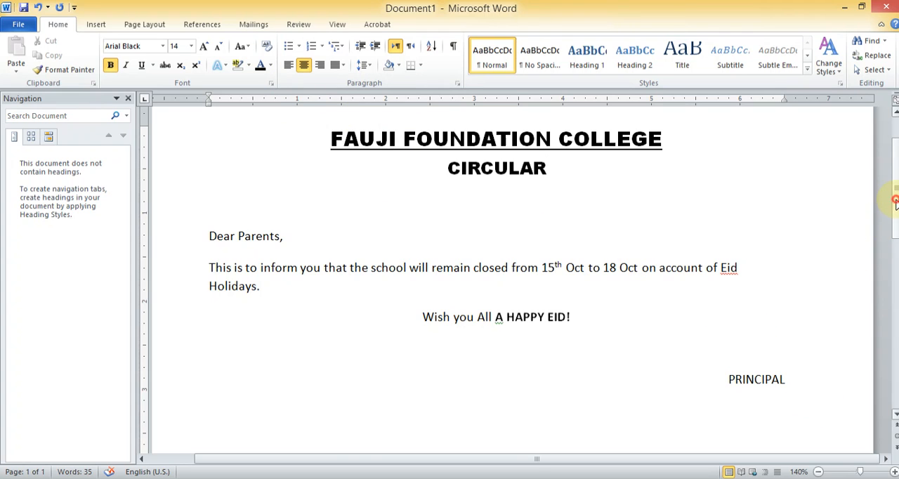
{"action": "mouse_move", "coordinate": [895, 203]}
{"action": "left_mouse_down"}
{"action": "mouse_move", "coordinate": [897, 236]}
{"action": "mouse_move", "coordinate": [898, 186]}
{"action": "left_mouse_up"}
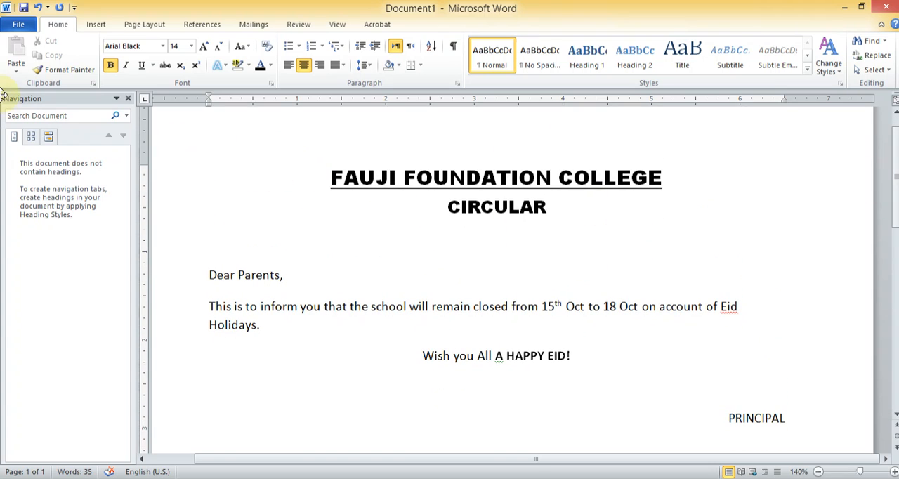
{"action": "left_click", "coordinate": [18, 26]}
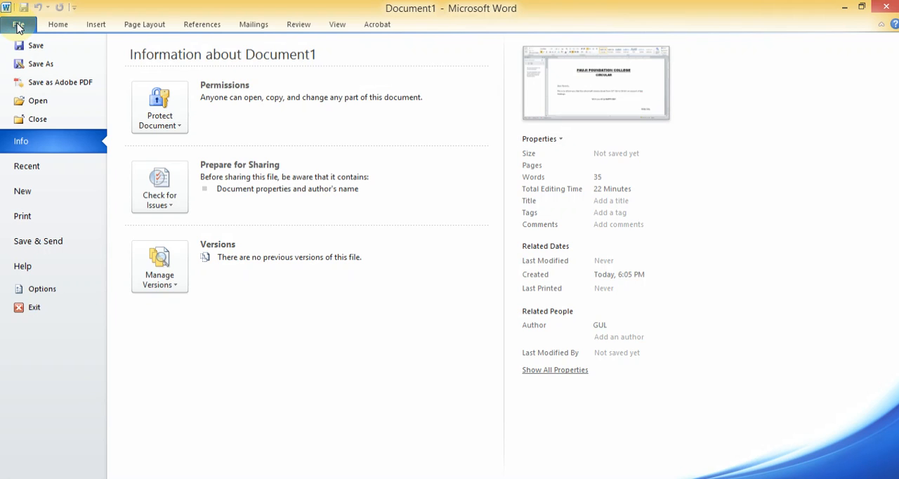
{"action": "left_click", "coordinate": [34, 47]}
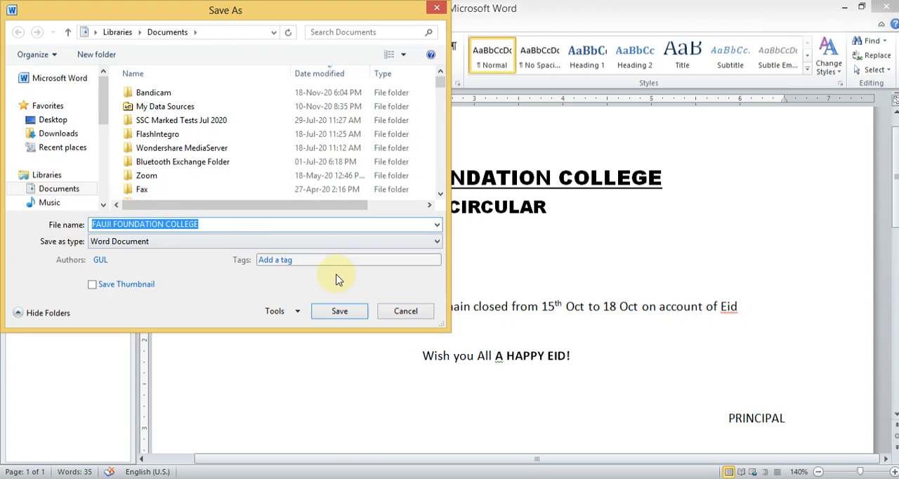
{"action": "left_click", "coordinate": [406, 313]}
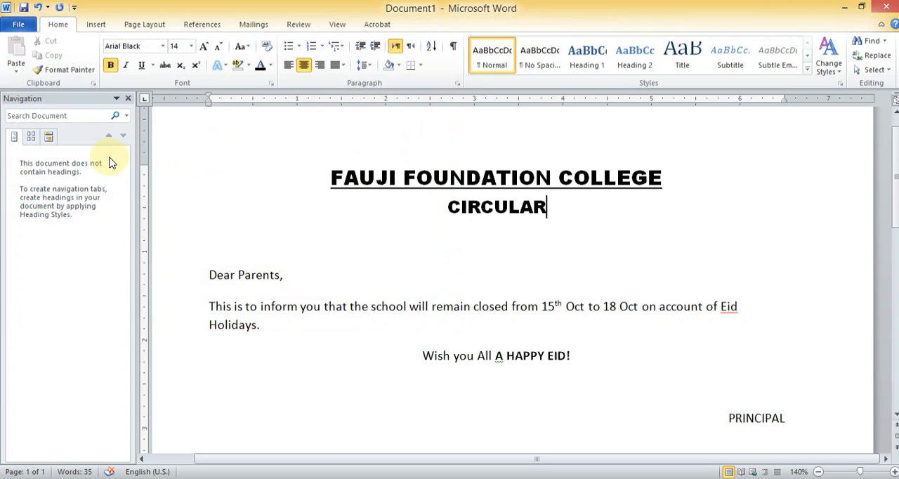
Save the circular as a Word Document named "Circular by Group 1" in the Documents library
{"action": "left_click", "coordinate": [17, 24]}
{"action": "left_click", "coordinate": [24, 65]}
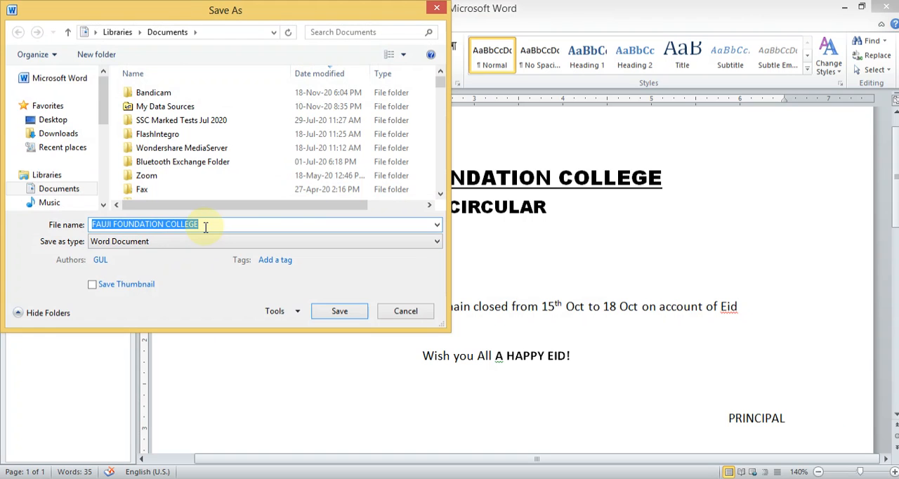
{"action": "left_click_drag", "start_coordinate": [205, 225], "coordinate": [90, 229]}
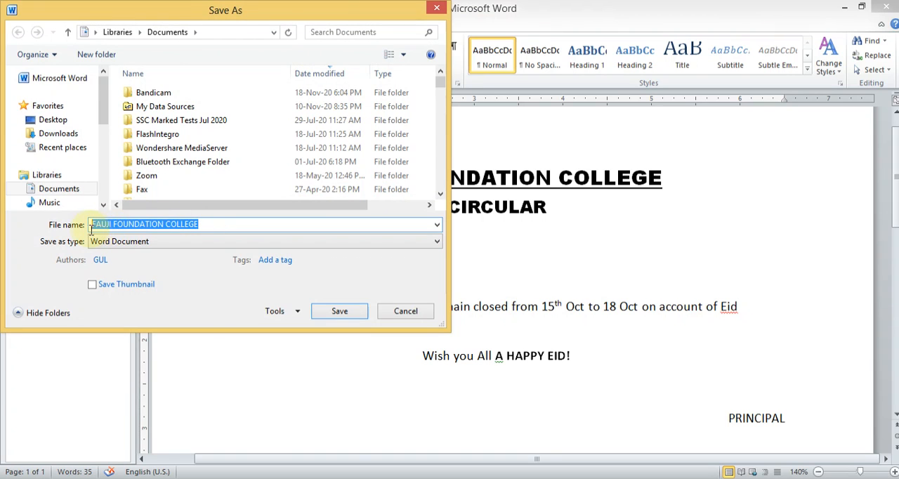
{"action": "left_click", "coordinate": [231, 224]}
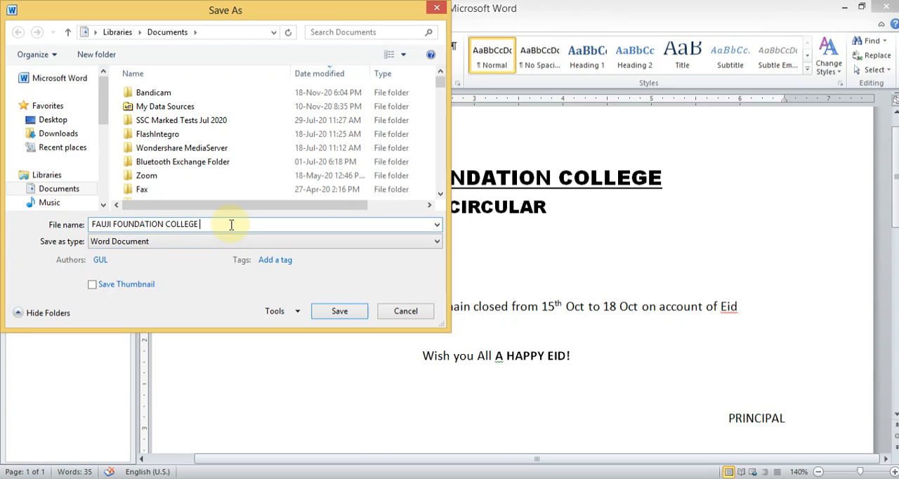
{"action": "type", "text": "Circular"}
{"action": "right_click", "coordinate": [201, 225]}
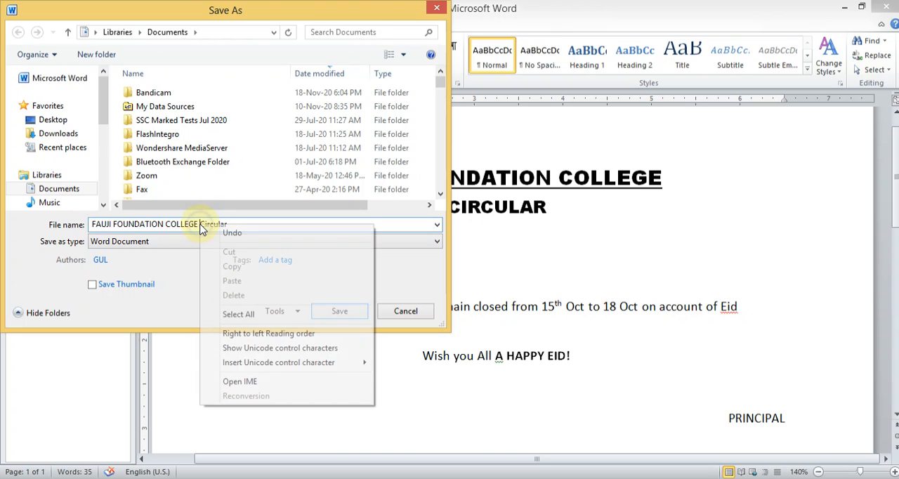
{"action": "left_click", "coordinate": [201, 225]}
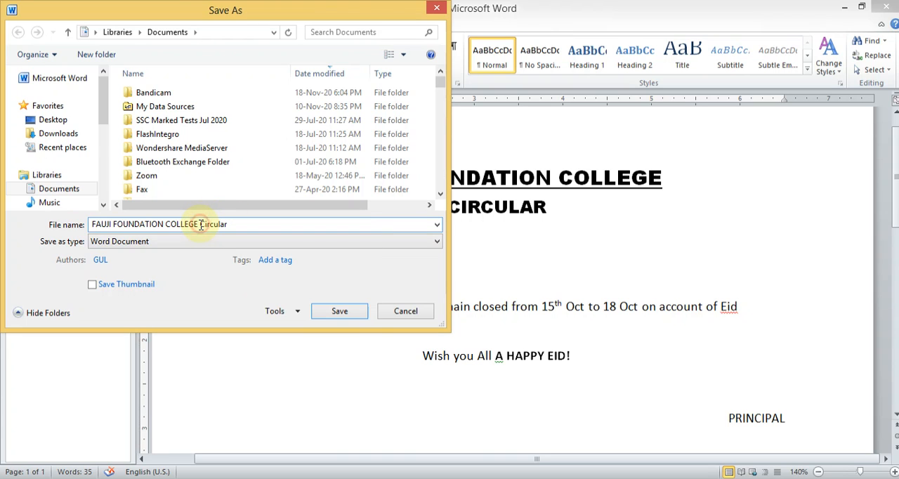
{"action": "left_click_drag", "start_coordinate": [201, 225], "coordinate": [78, 237]}
{"action": "key", "text": "Delete"}
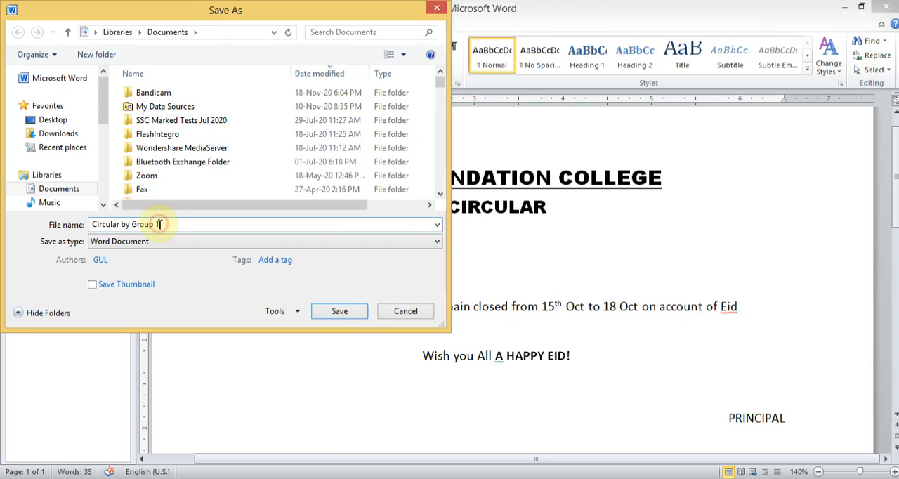
{"action": "left_click_drag", "start_coordinate": [159, 224], "coordinate": [133, 224]}
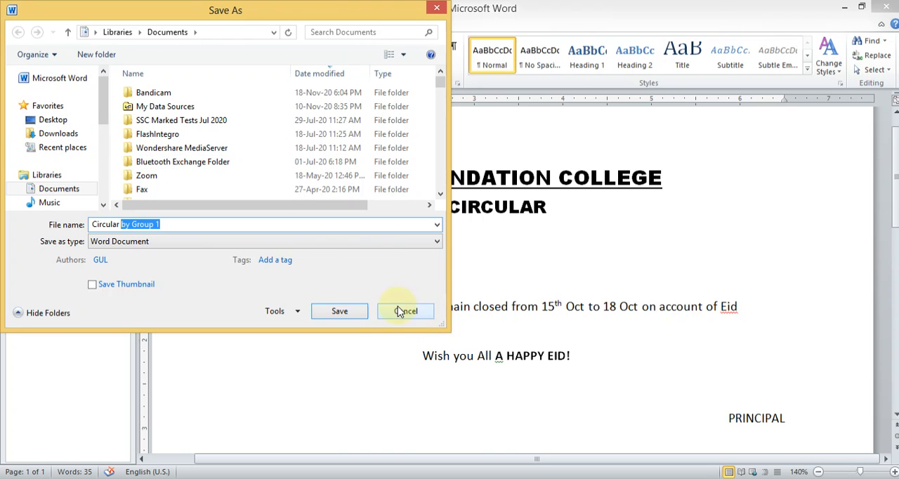
{"action": "left_click", "coordinate": [356, 316]}
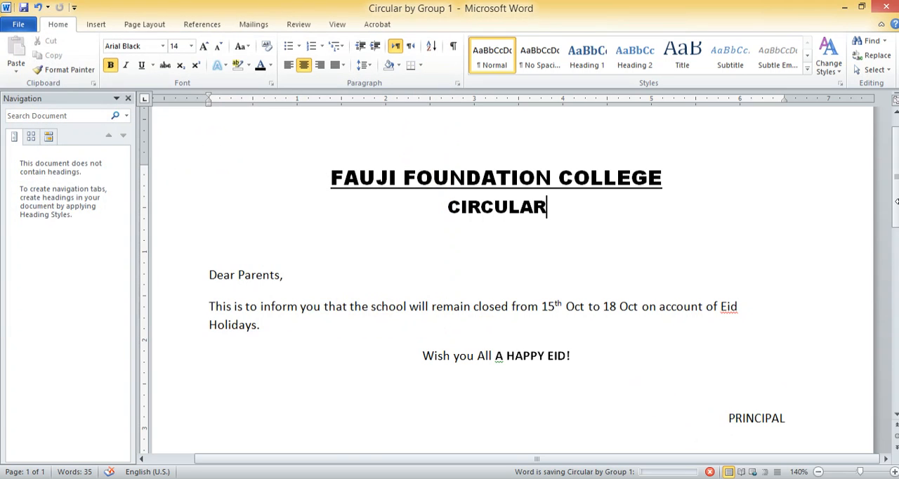
Add a centred line below "PRINCIPAL", leaving one blank line between, and enter an opening parenthesis followed by the person's first name
{"action": "left_click_drag", "start_coordinate": [897, 178], "coordinate": [897, 239]}
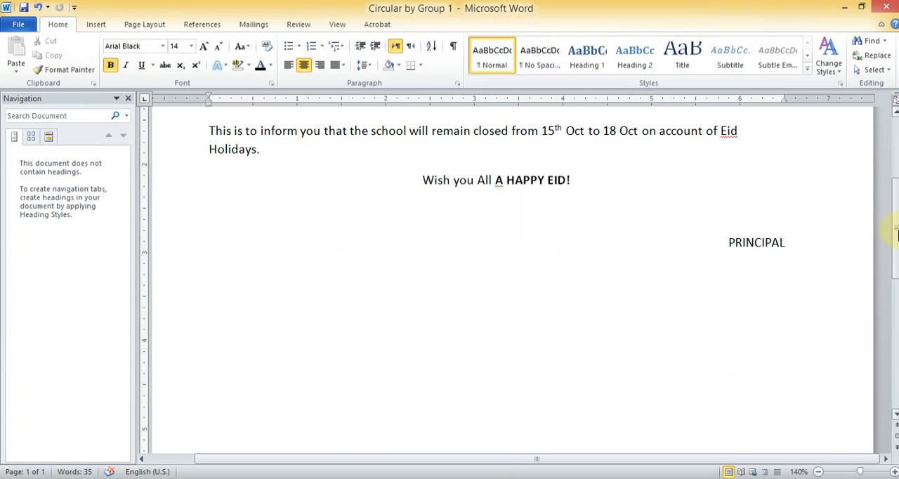
{"action": "left_click", "coordinate": [799, 247]}
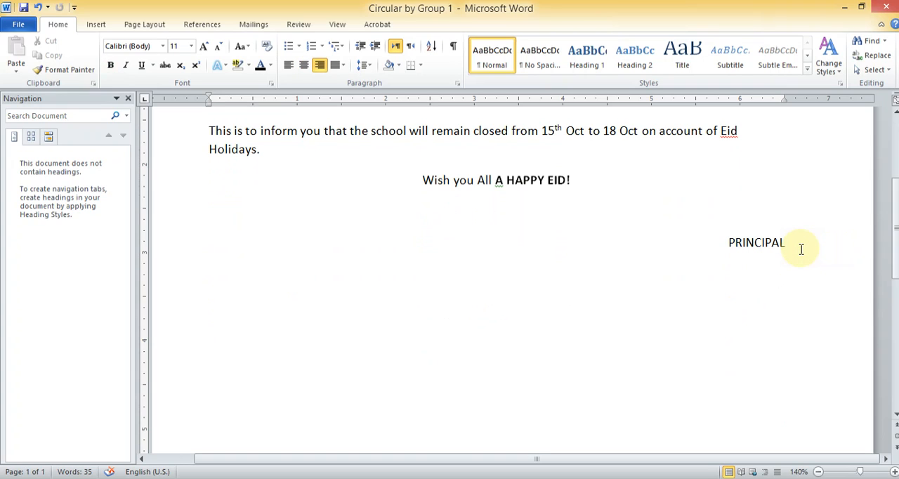
{"action": "key", "text": "Return"}
{"action": "key", "text": "Return"}
{"action": "key", "text": "ctrl+e"}
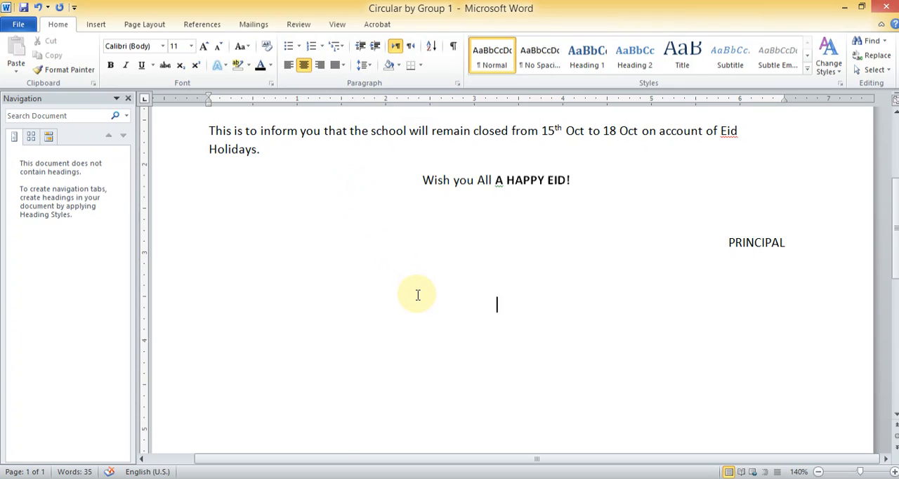
{"action": "type", "text": "(Sarah"}
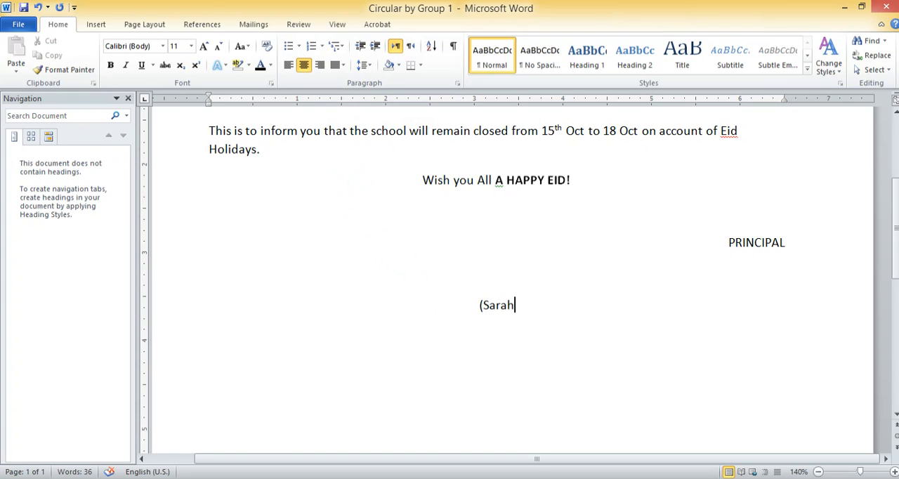
Insert "Group 1" between the opening parenthesis and the name on the centred line
{"action": "key", "text": "Left"}
{"action": "key", "text": "Left"}
{"action": "key", "text": "Left"}
{"action": "key", "text": "Left"}
{"action": "key", "text": "Left"}
{"action": "type", "text": "Gropu"}
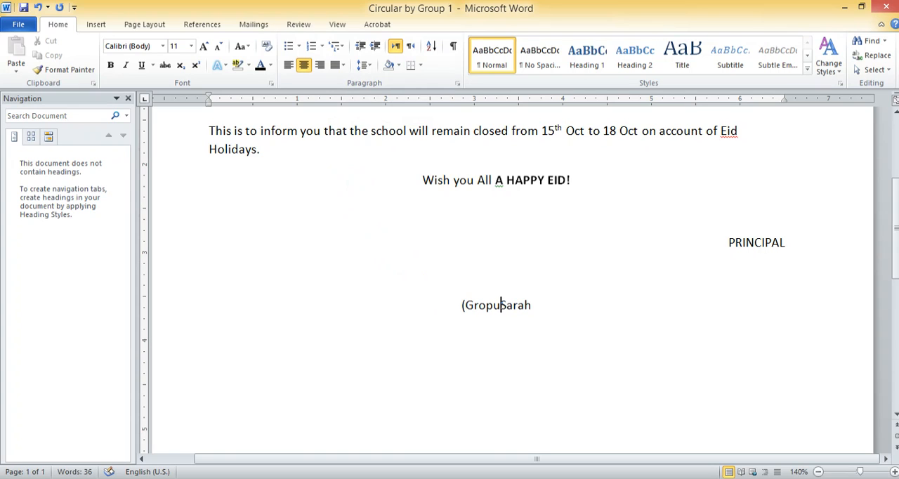
{"action": "key", "text": "BackSpace"}
{"action": "key", "text": "BackSpace"}
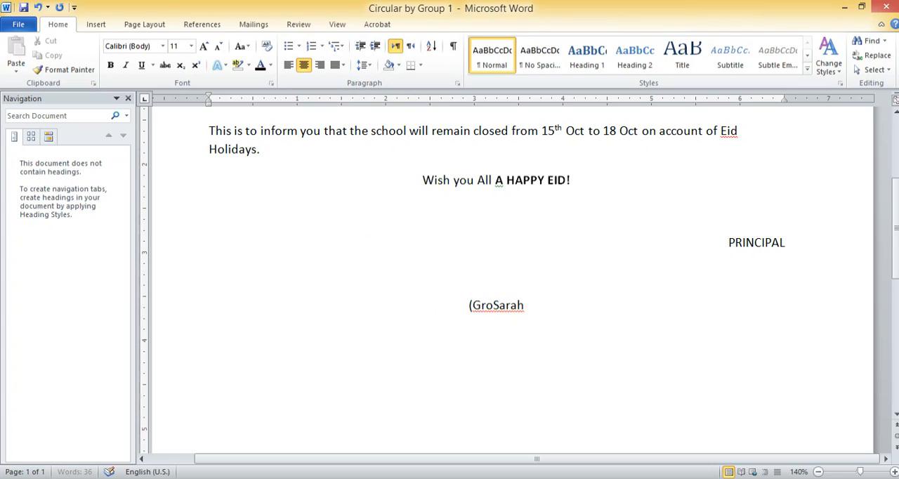
{"action": "type", "text": "up 1"}
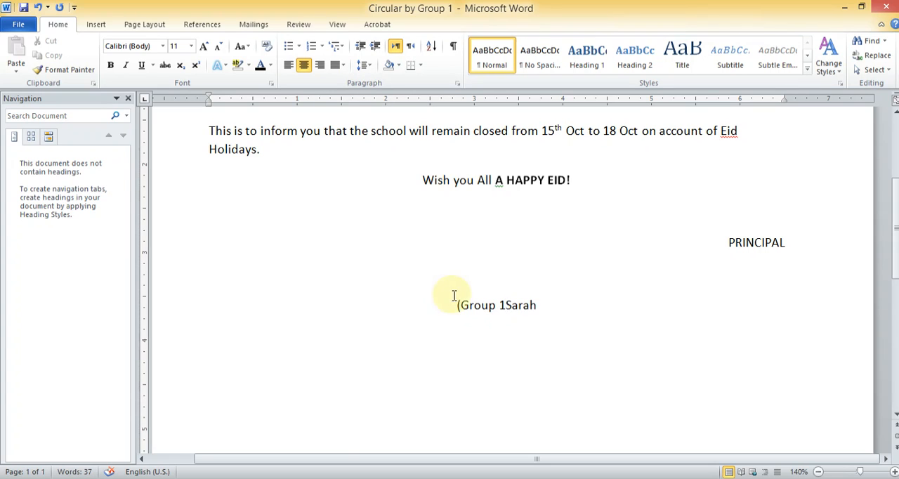
Insert a space between "Group 1" and the name on the centred line, and make "Group 1" bold and underlined
{"action": "left_click", "coordinate": [502, 304]}
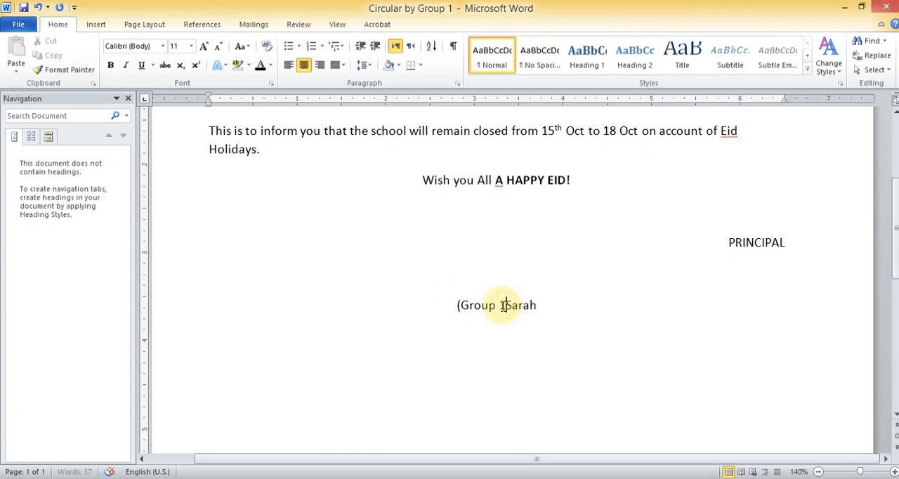
{"action": "left_click_drag", "start_coordinate": [502, 306], "coordinate": [469, 307]}
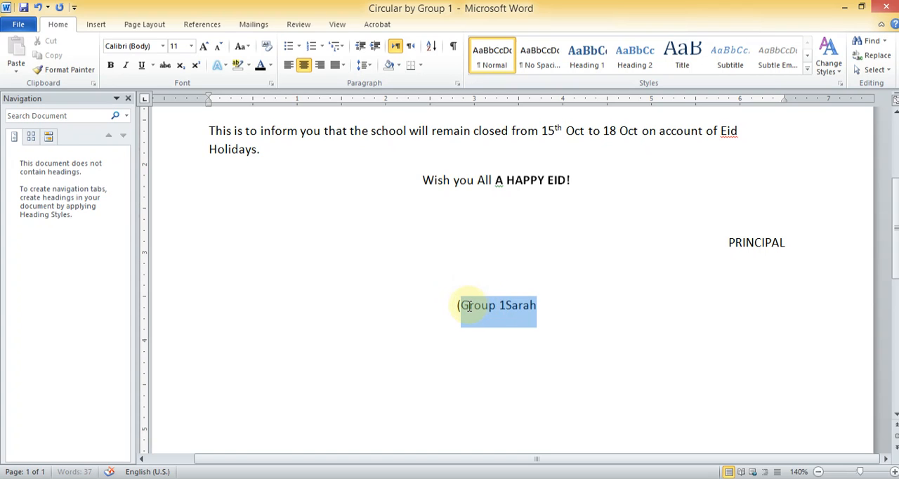
{"action": "left_click", "coordinate": [507, 304]}
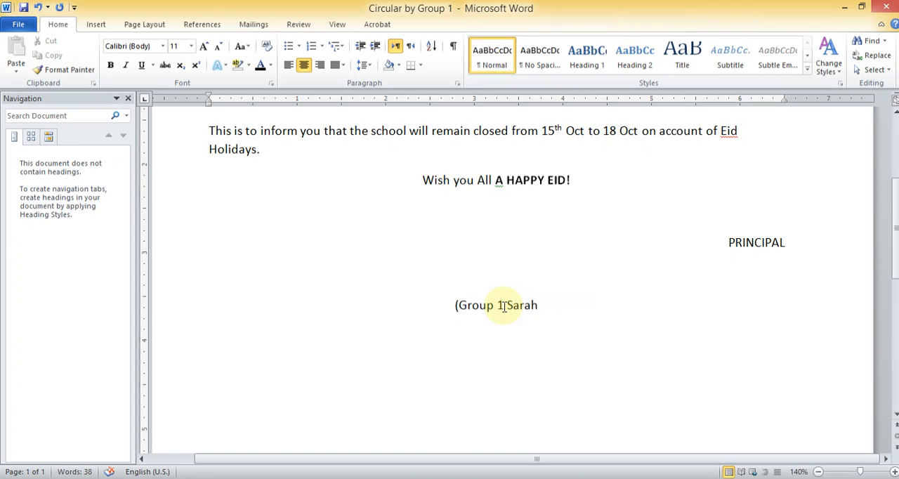
{"action": "left_click_drag", "start_coordinate": [505, 306], "coordinate": [474, 307]}
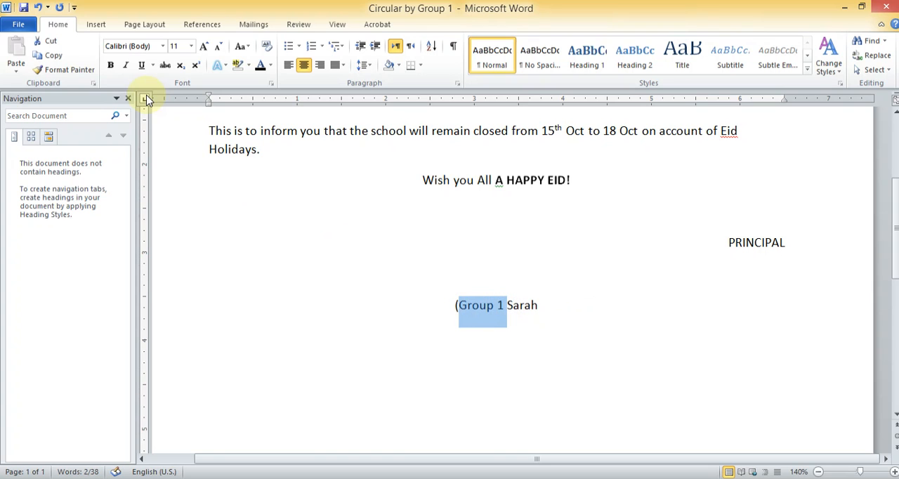
{"action": "left_click", "coordinate": [110, 65]}
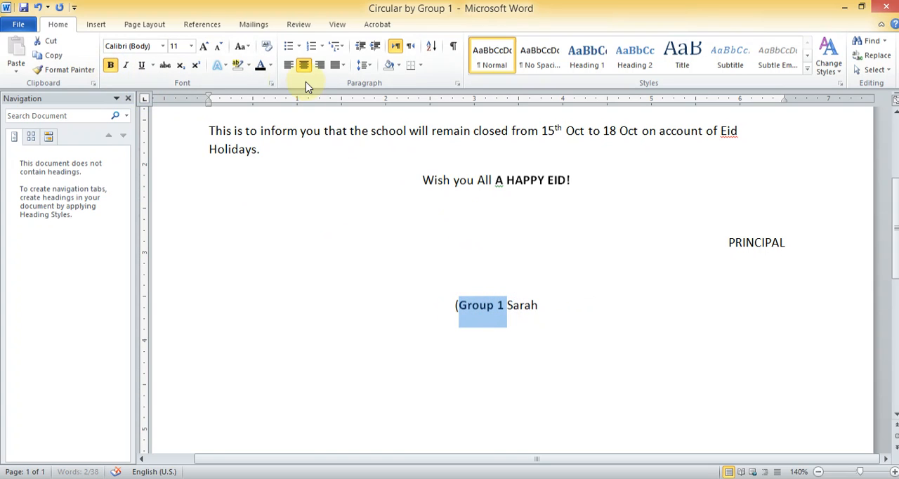
{"action": "left_click", "coordinate": [142, 65]}
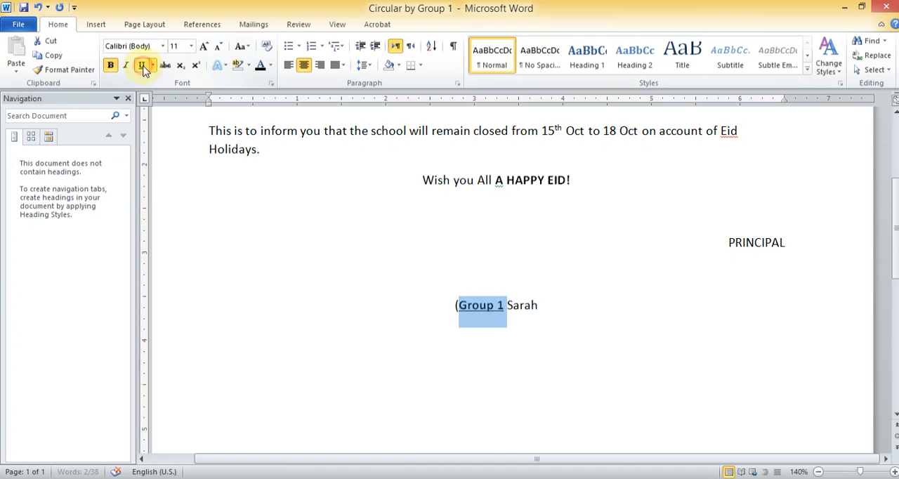
Add a colon after "Group 1" and extend the name list with two more first names, separated by commas
{"action": "left_click", "coordinate": [504, 308]}
{"action": "type", "text": ": Sarah"}
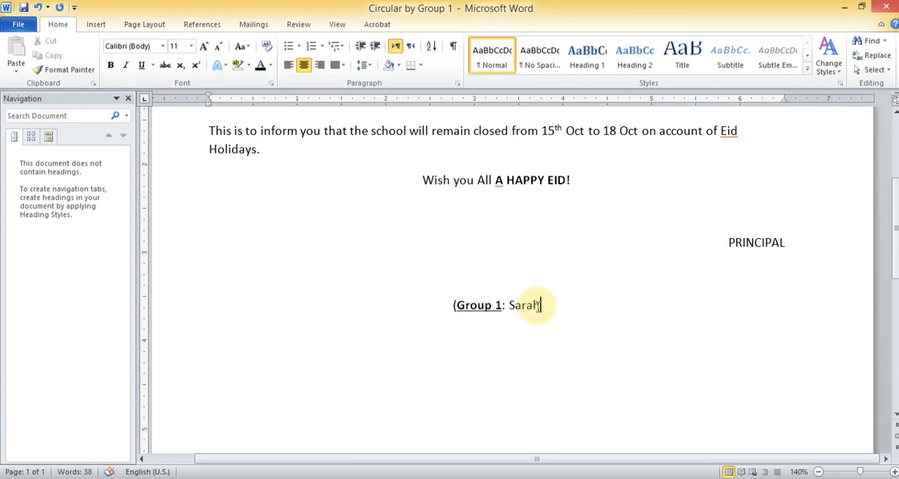
{"action": "type", "text": ", "}
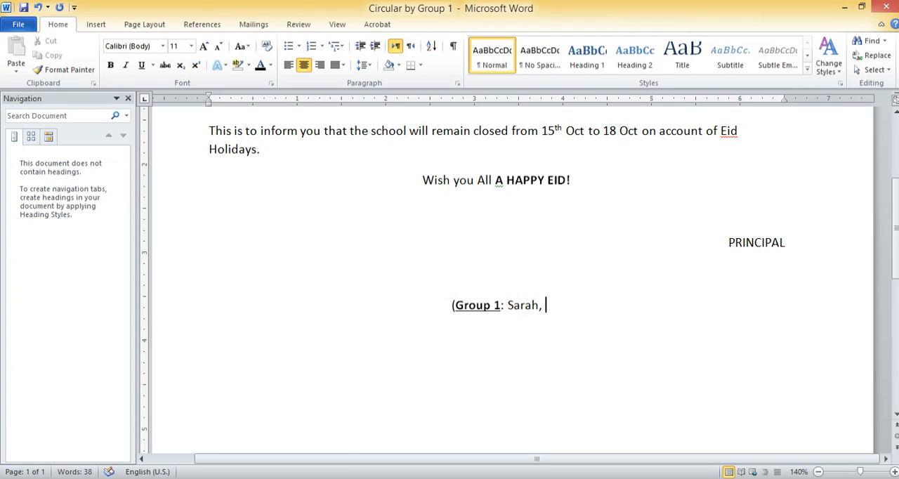
{"action": "type", "text": "Ayesha"}
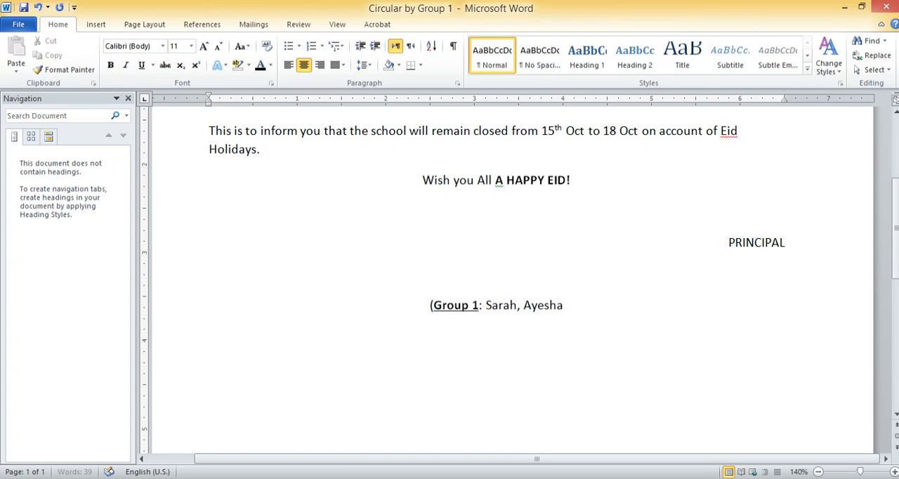
{"action": "type", "text": ", Esha"}
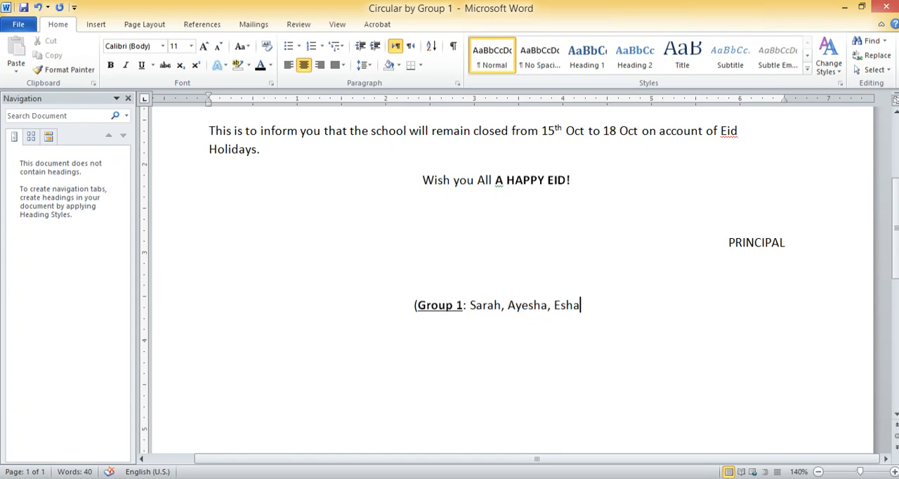
{"action": "type", "text": ", E"}
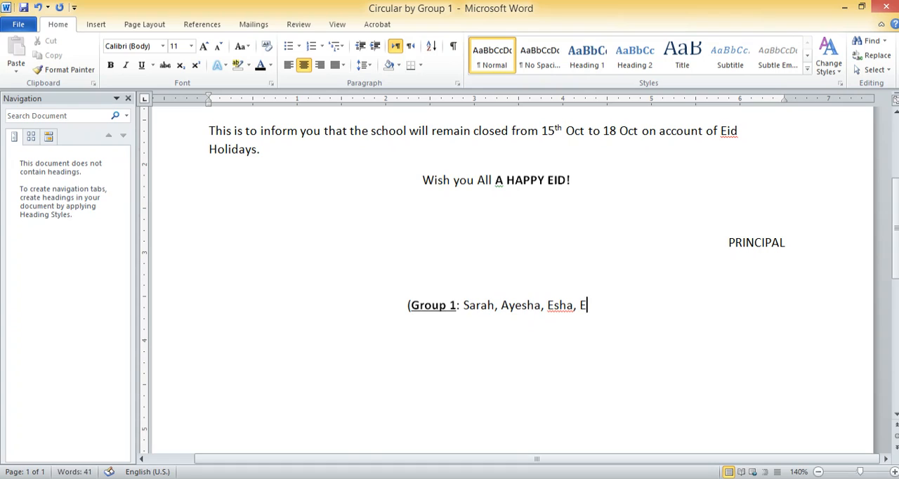
Finish the group line with ", etc, etc, etc" after the last name and a closing parenthesis
{"action": "key", "text": "BackSpace"}
{"action": "type", "text": "etc,"}
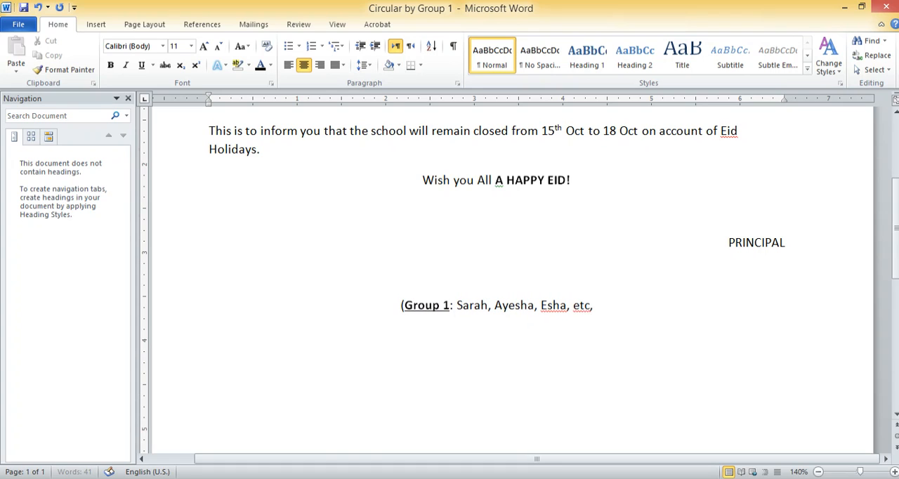
{"action": "type", "text": " etc"}
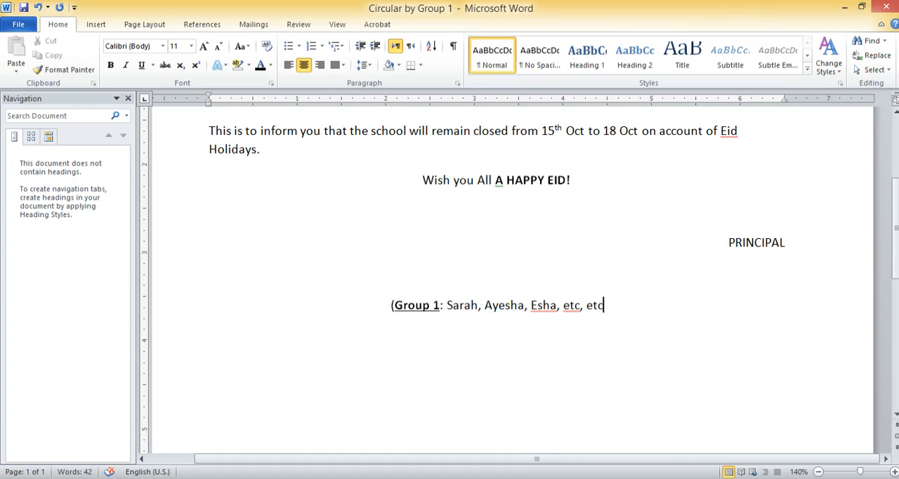
{"action": "type", "text": ", etc"}
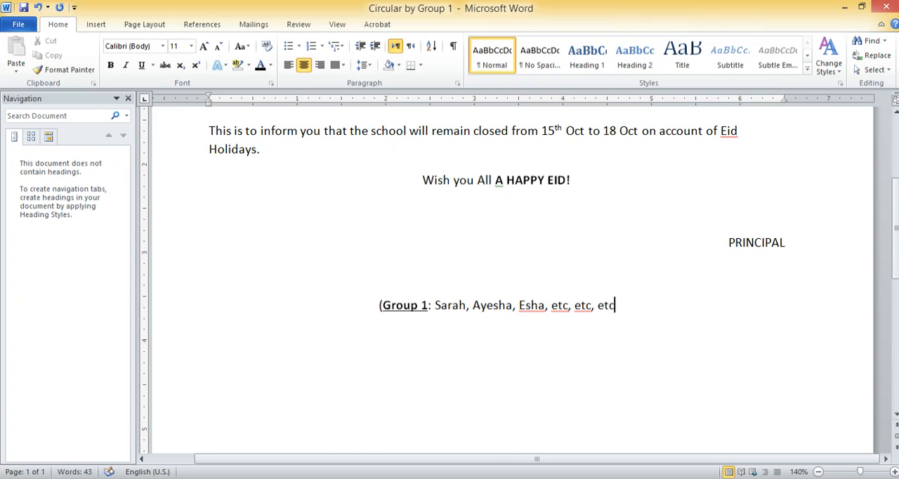
{"action": "type", "text": ")"}
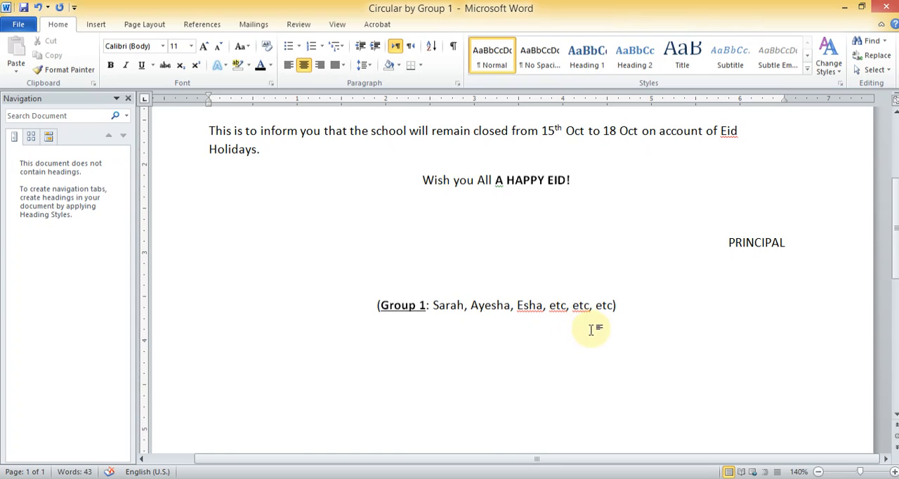
{"action": "right_click", "coordinate": [528, 309]}
{"action": "left_click", "coordinate": [722, 322]}
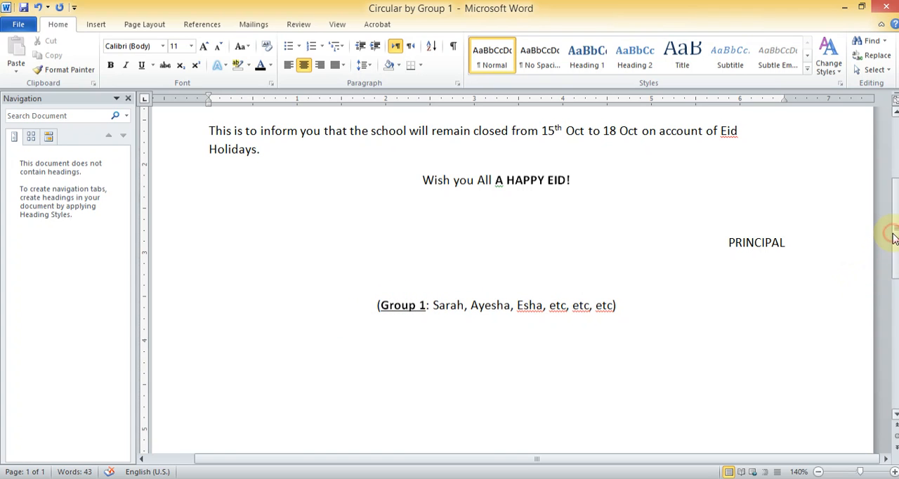
{"action": "left_click_drag", "start_coordinate": [892, 238], "coordinate": [893, 184]}
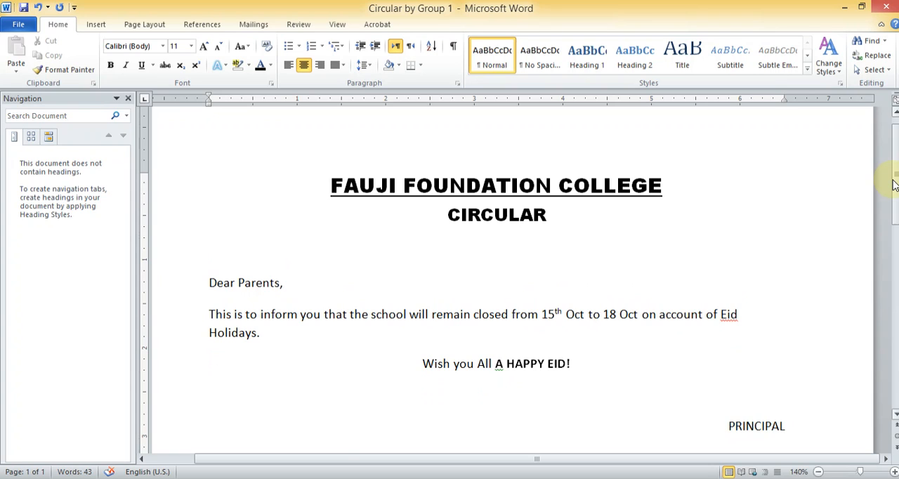
{"action": "mouse_move", "coordinate": [894, 184]}
{"action": "left_mouse_down"}
{"action": "mouse_move", "coordinate": [894, 192]}
{"action": "mouse_move", "coordinate": [894, 171]}
{"action": "left_mouse_up"}
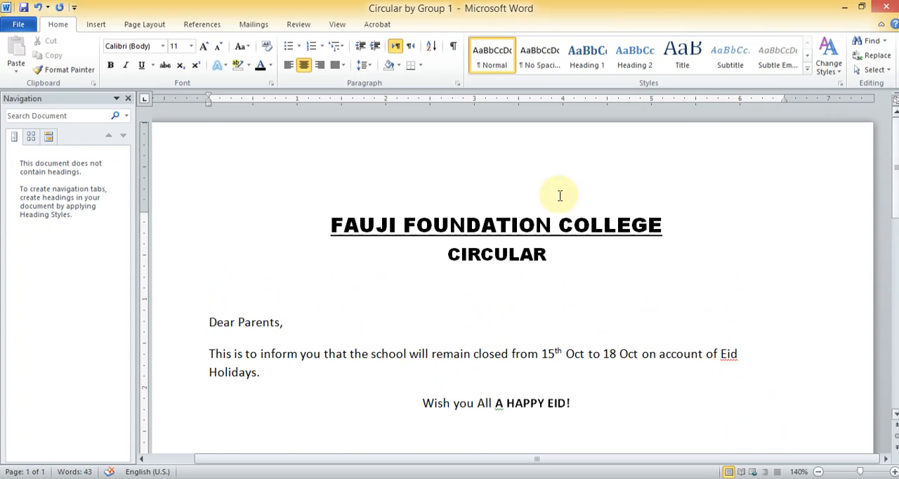
{"action": "left_click", "coordinate": [146, 478]}
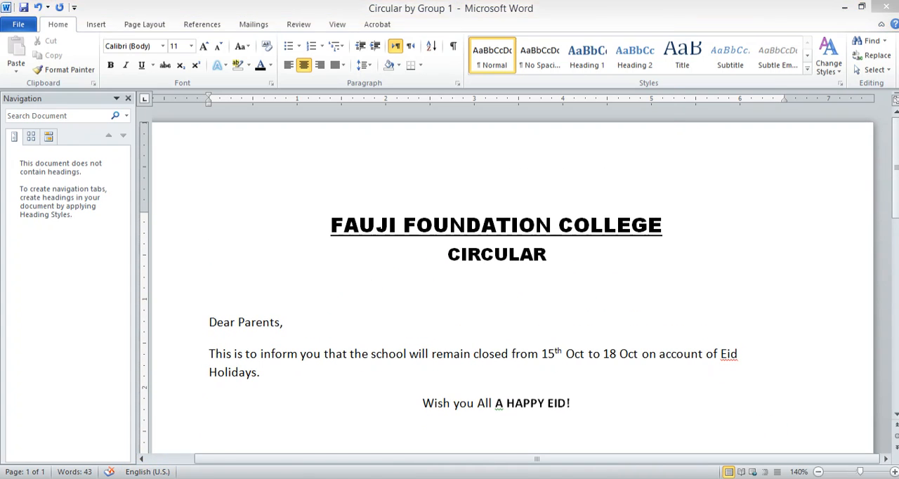